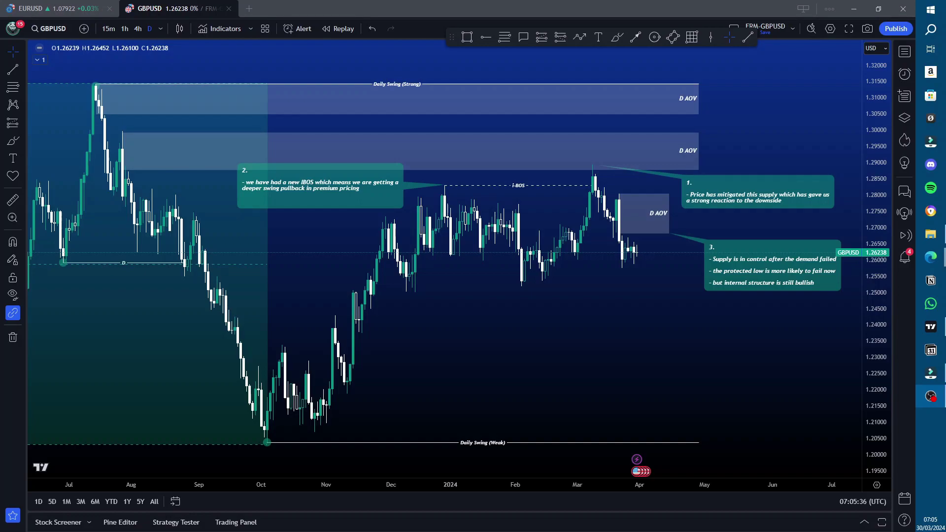
pyautogui.moveTo(545, 361); pyautogui.dragTo(582, 356)
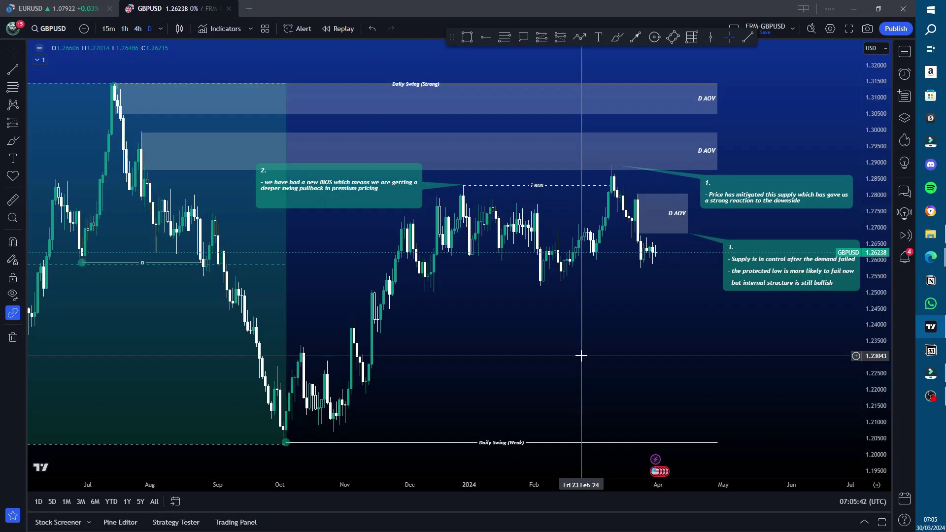
pyautogui.moveTo(545, 346); pyautogui.dragTo(541, 342)
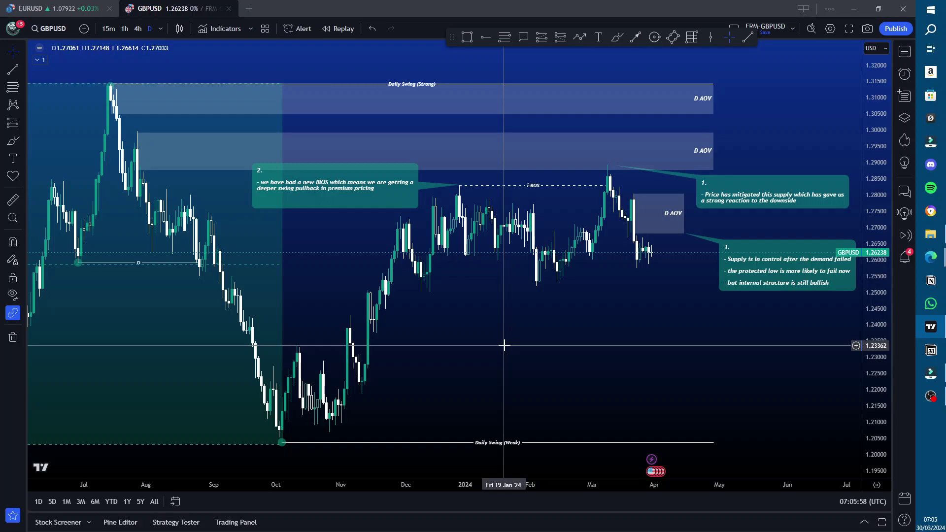
pyautogui.moveTo(526, 346); pyautogui.dragTo(517, 344)
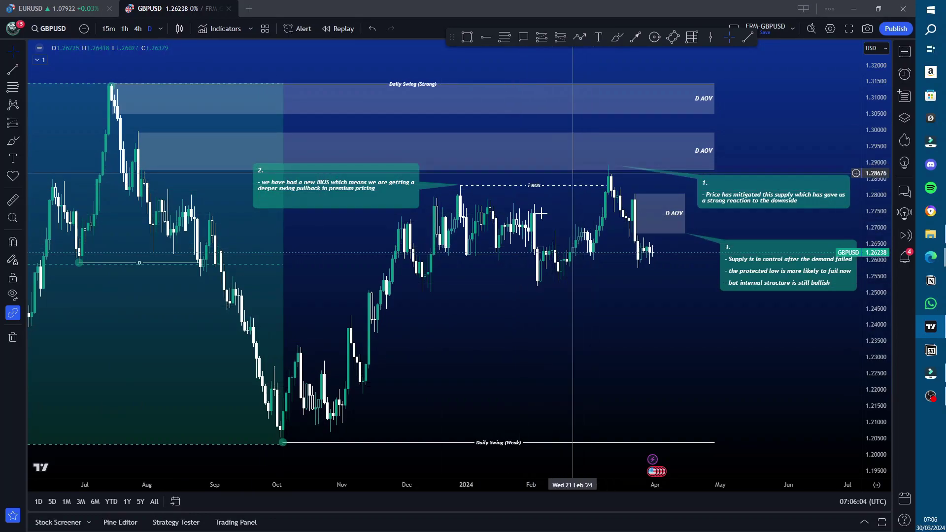
pyautogui.moveTo(459, 341); pyautogui.dragTo(489, 341)
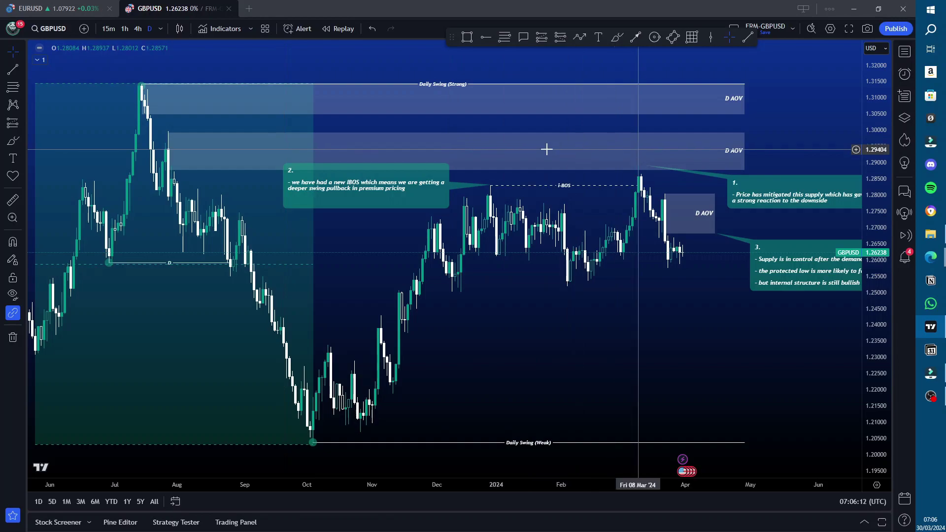
pyautogui.moveTo(637, 295); pyautogui.dragTo(535, 253)
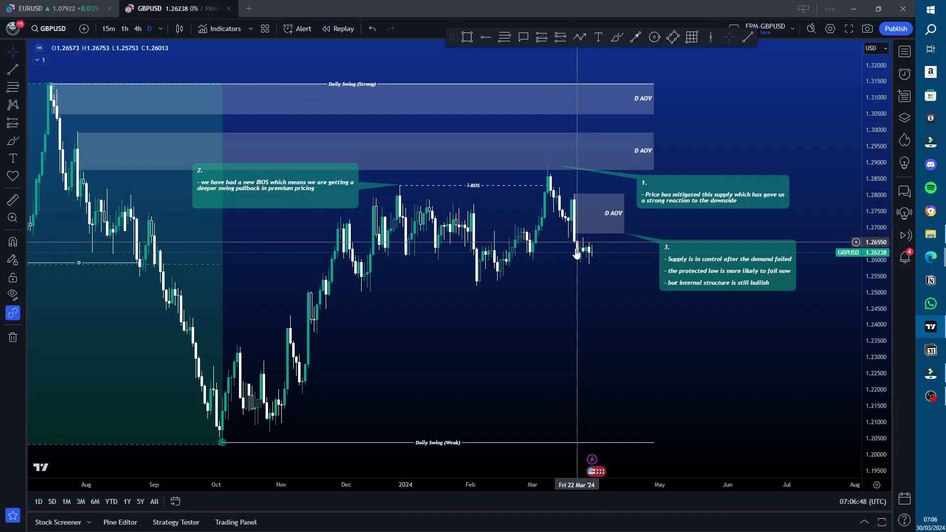
# Draw a temporary rectangle around the latest daily candles just below the nearest D AOV zone, and delete it
pyautogui.click(468, 38)
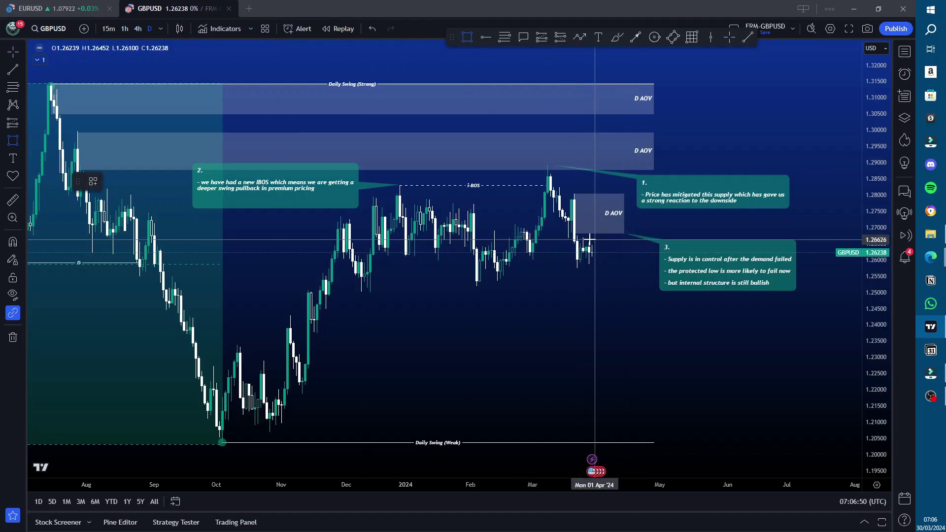
pyautogui.moveTo(577, 237); pyautogui.dragTo(598, 268)
pyautogui.click(613, 263)
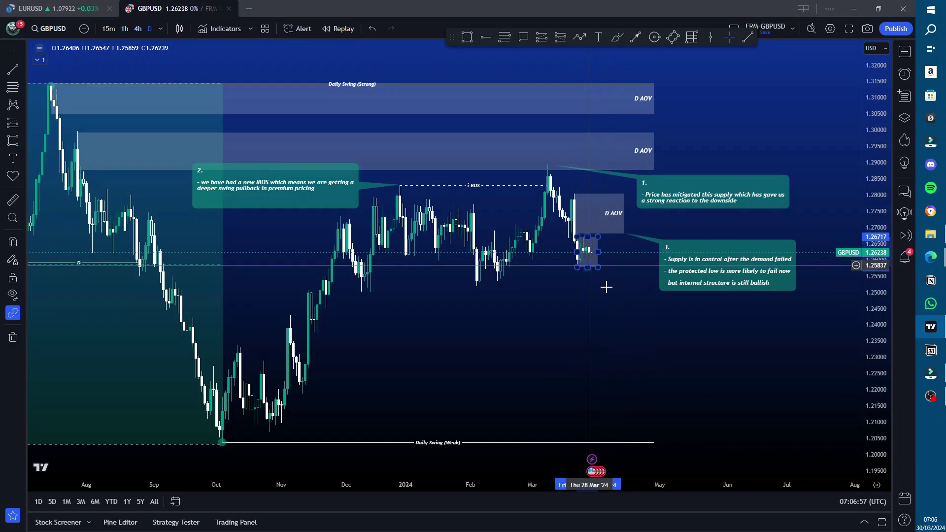
pyautogui.press('Delete')
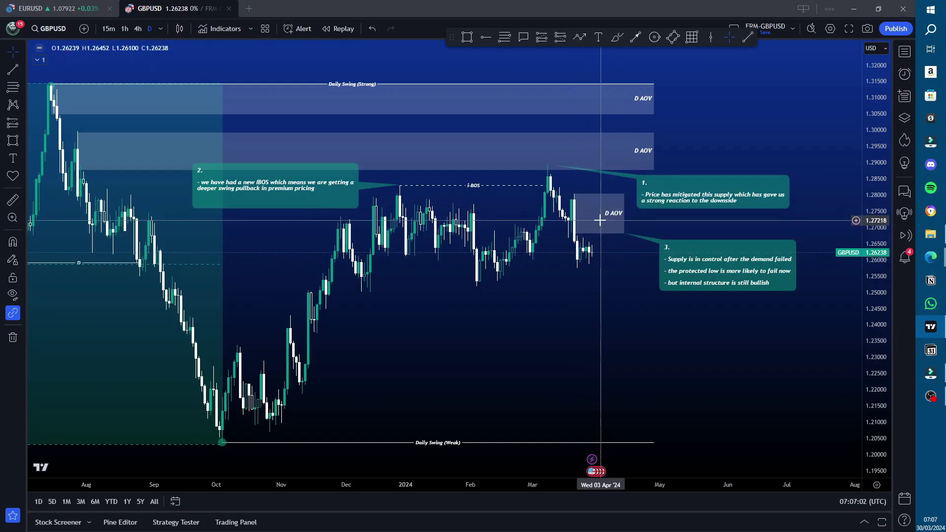
# Switch the GBPUSD chart from the daily to the 4-hour timeframe
pyautogui.moveTo(575, 326); pyautogui.dragTo(600, 327)
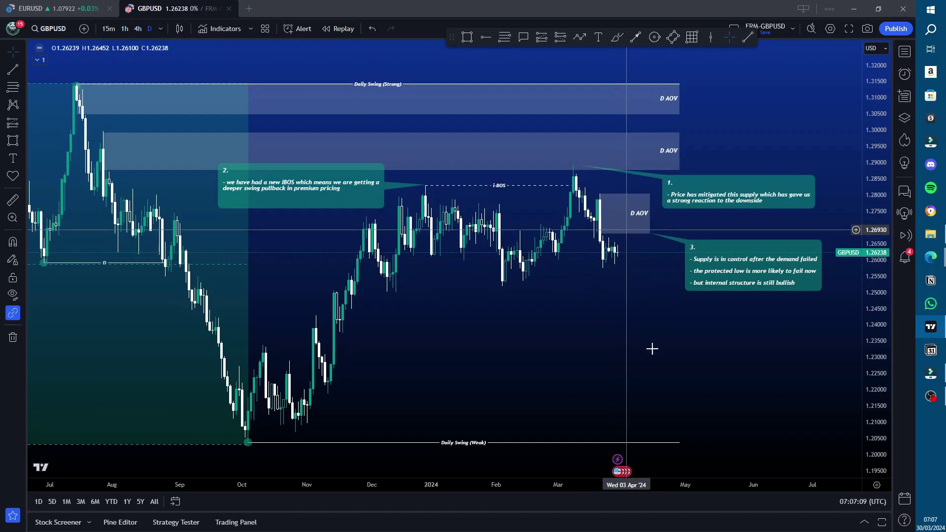
pyautogui.moveTo(553, 389); pyautogui.dragTo(537, 389)
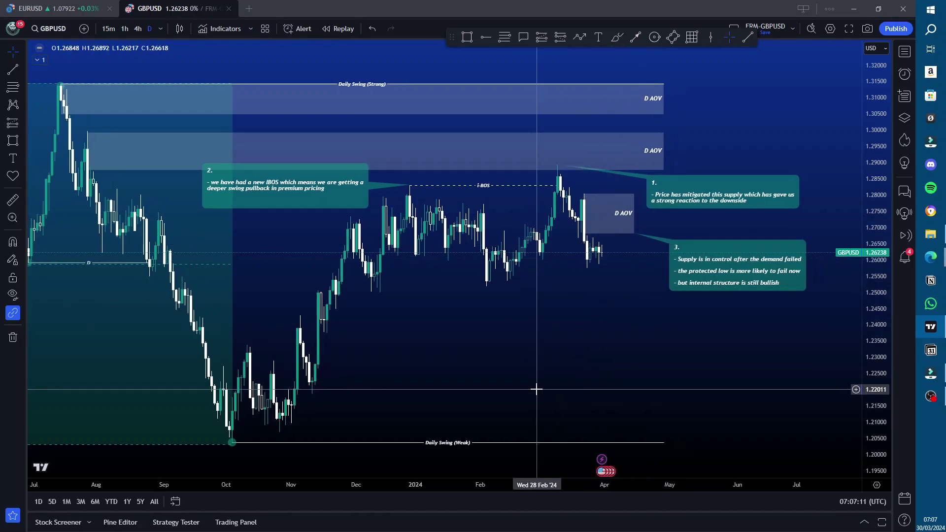
pyautogui.click(138, 29)
# Extend the end of the 4H AOV zone to Thu 28 Mar '24 09:00, keeping its price range
pyautogui.moveTo(801, 254)
pyautogui.mouseDown()
pyautogui.moveTo(740, 250)
pyautogui.moveTo(801, 255)
pyautogui.mouseUp()
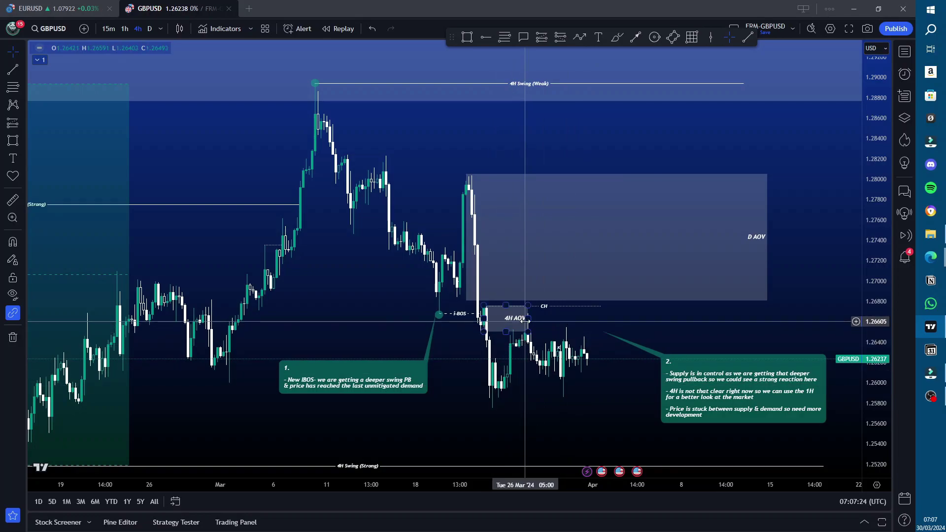
pyautogui.moveTo(526, 320); pyautogui.dragTo(564, 320)
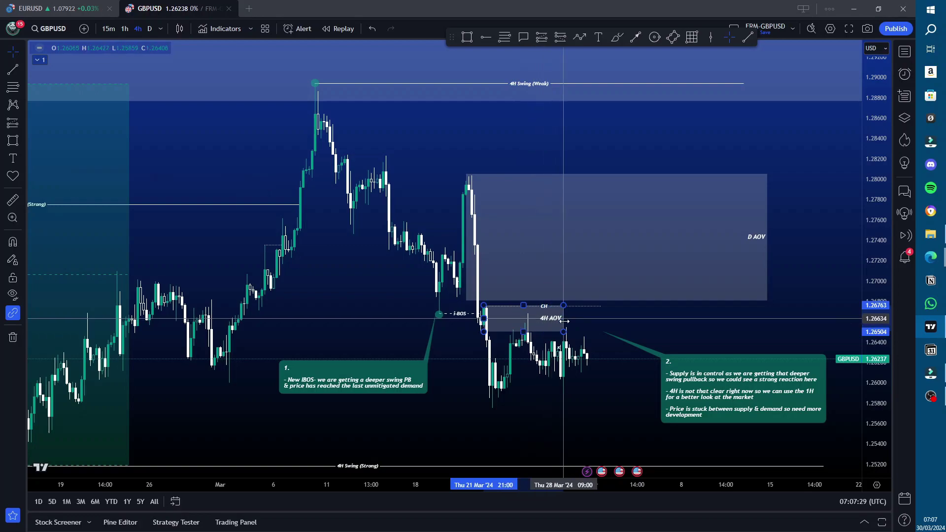
pyautogui.click(457, 351)
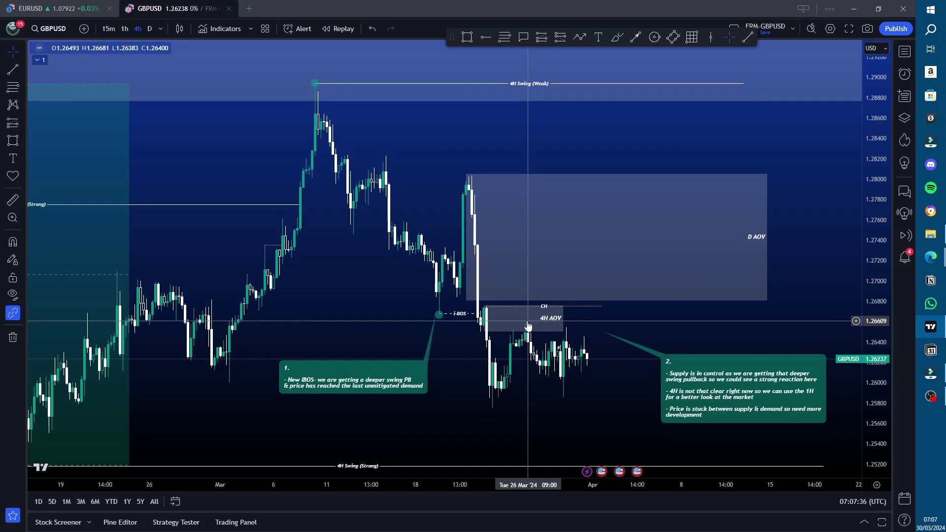
# Examine the 4-hour structure from the strong swing low through the weak swing high to the latest candles
pyautogui.moveTo(519, 384); pyautogui.dragTo(497, 384)
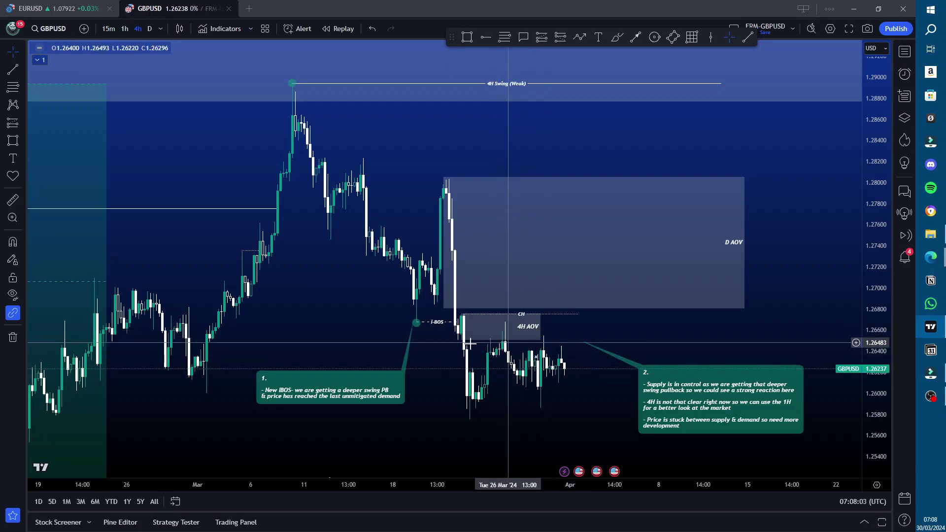
pyautogui.moveTo(371, 309); pyautogui.dragTo(416, 305)
pyautogui.scroll(-5, 416, 304)
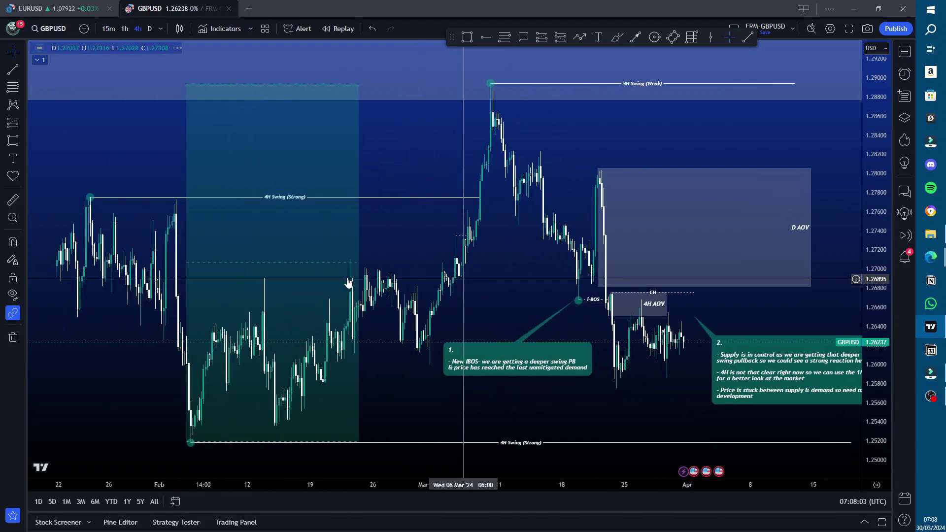
pyautogui.moveTo(467, 285); pyautogui.dragTo(365, 276)
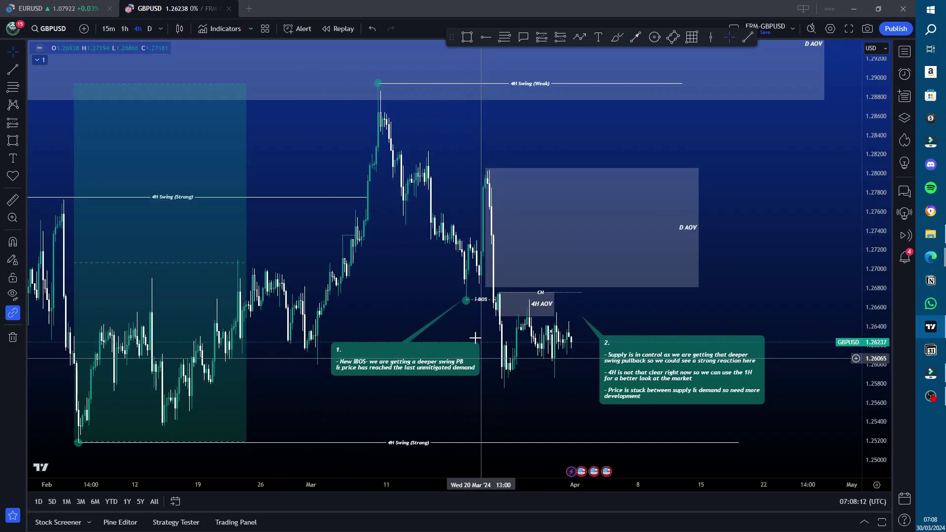
pyautogui.scroll(2, 475, 337)
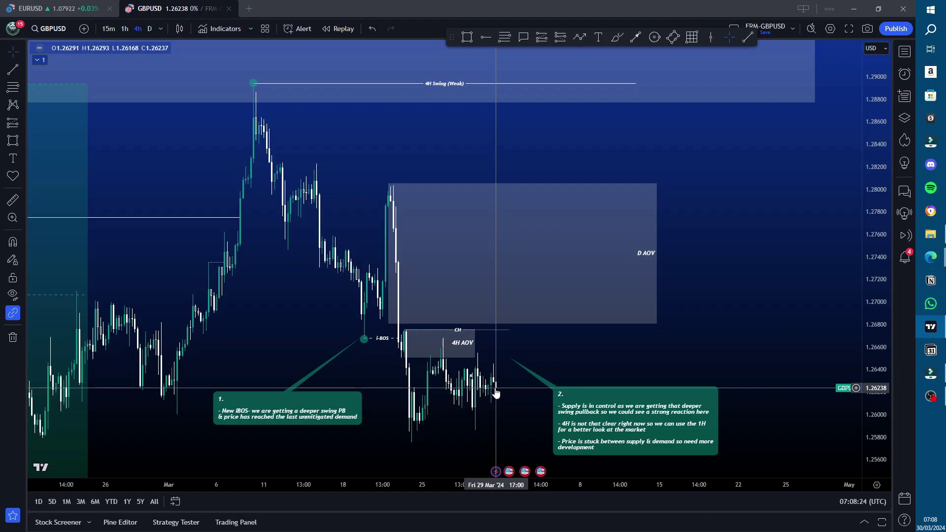
pyautogui.moveTo(507, 429); pyautogui.dragTo(564, 424)
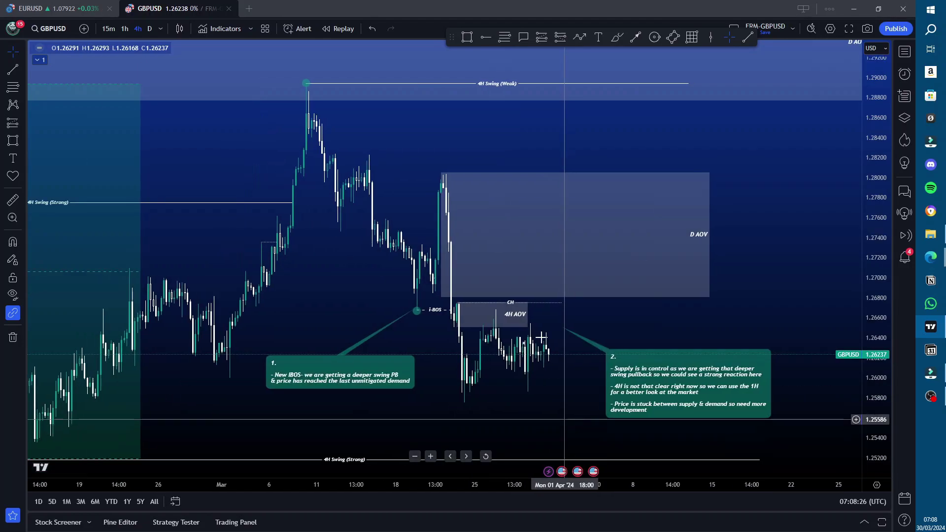
# Sketch a zigzag path projecting price down from the latest 4-hour candle, up and down again, and delete it
pyautogui.click(580, 37)
pyautogui.click(552, 360)
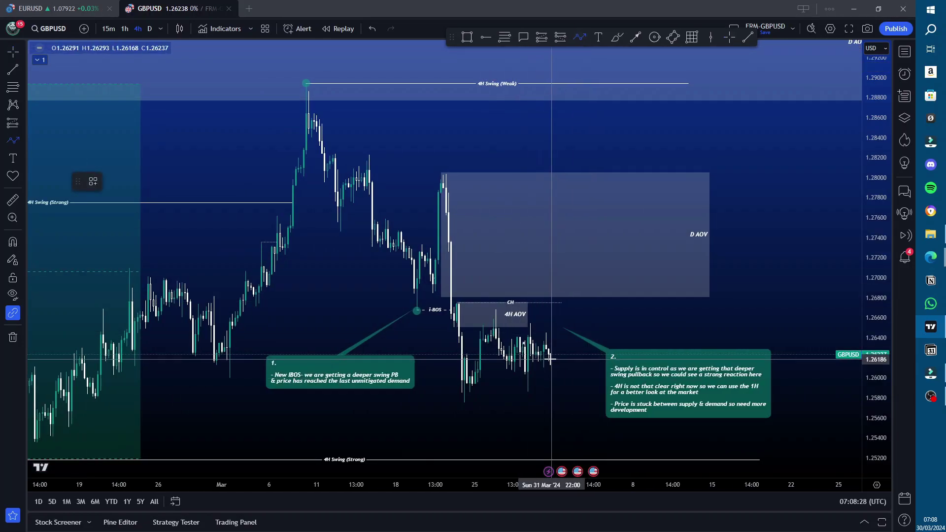
pyautogui.click(569, 422)
pyautogui.click(575, 349)
pyautogui.click(580, 397)
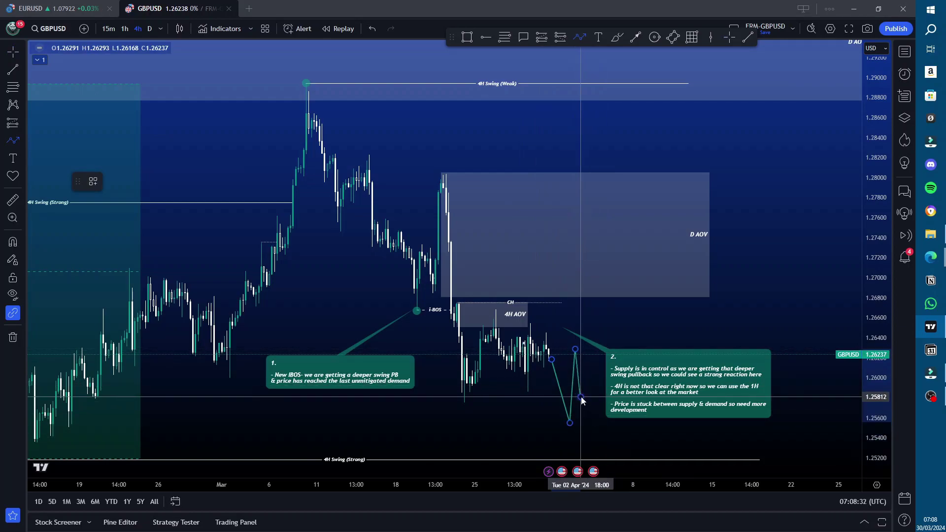
pyautogui.press('Delete')
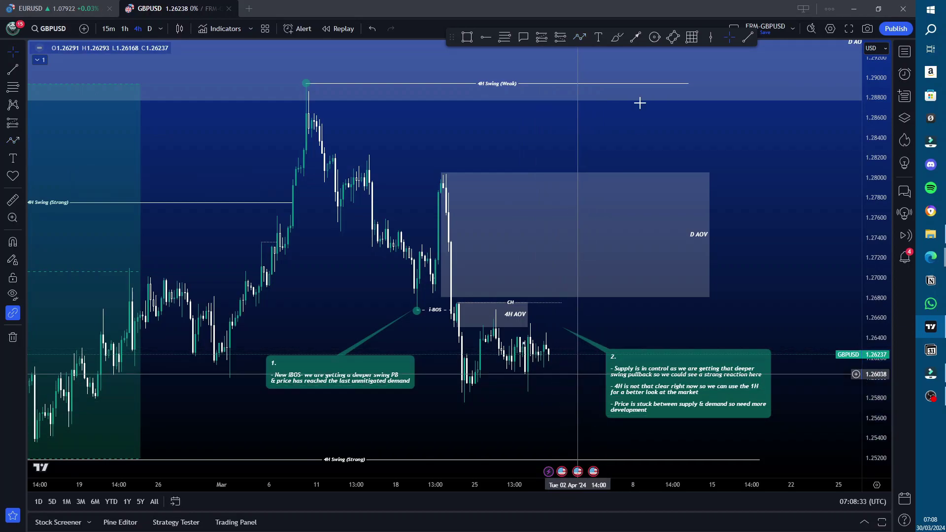
# Sketch a rising path from the latest 4-hour candle into the D AOV zone, and discard it
pyautogui.click(577, 38)
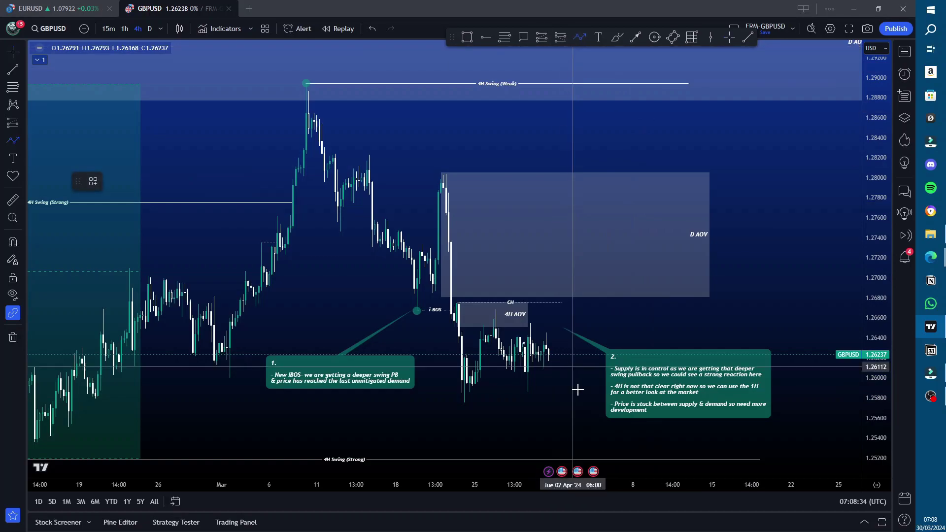
pyautogui.click(552, 366)
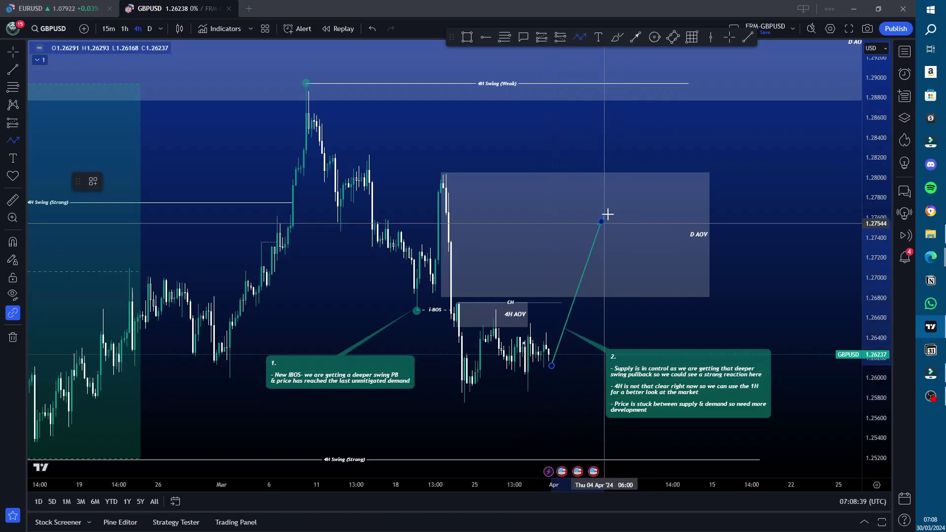
pyautogui.click(602, 219)
pyautogui.press('Escape')
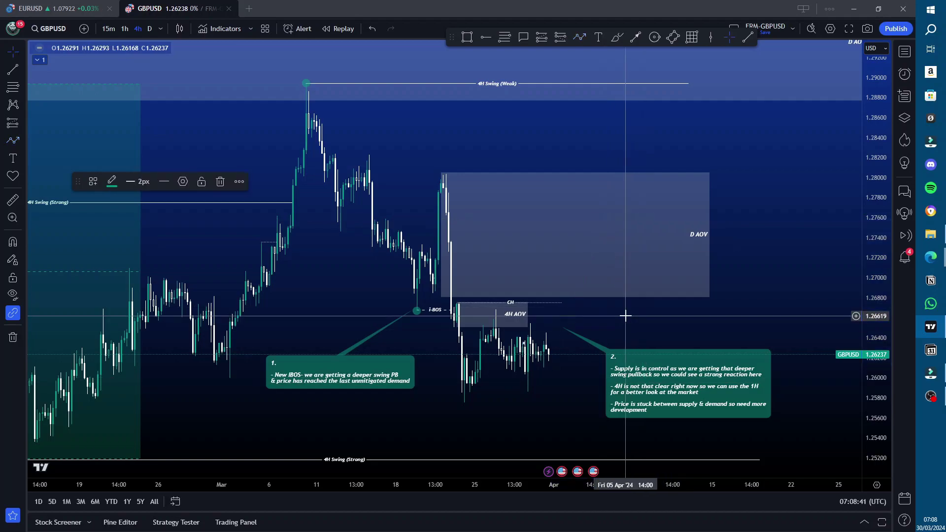
# Switch the GBPUSD chart from the 4-hour to the 1-hour timeframe
pyautogui.moveTo(483, 124); pyautogui.dragTo(555, 125)
pyautogui.scroll(-1, 556, 125)
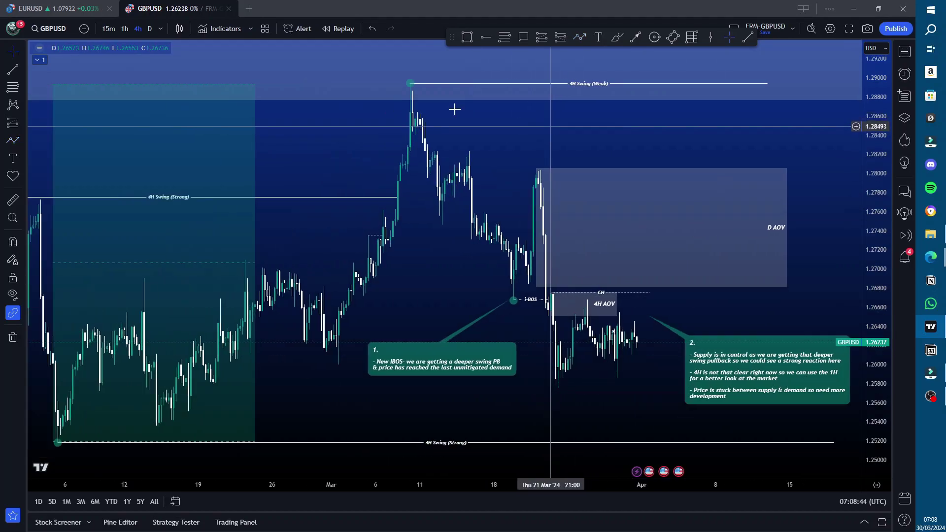
pyautogui.click(126, 29)
pyautogui.moveTo(530, 168); pyautogui.dragTo(513, 157)
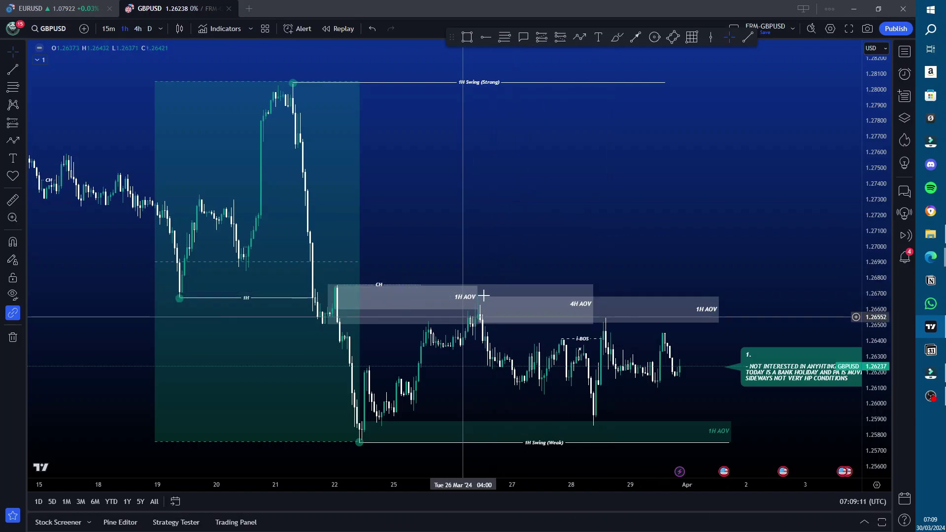
# Examine the 1-hour price action between the supply zones and the green 1H AOV above the weak swing low
pyautogui.moveTo(871, 439); pyautogui.dragTo(871, 308)
pyautogui.scroll(2, 757, 331)
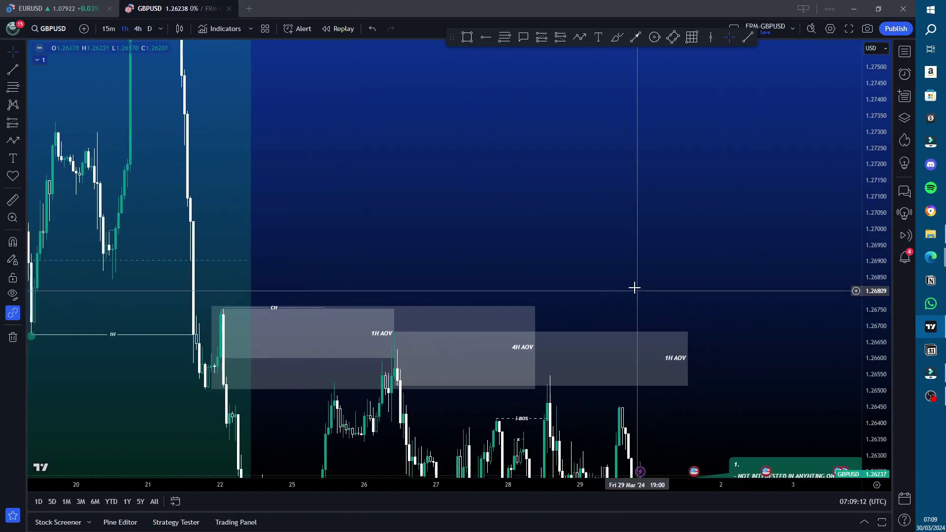
pyautogui.moveTo(635, 287); pyautogui.dragTo(765, 109)
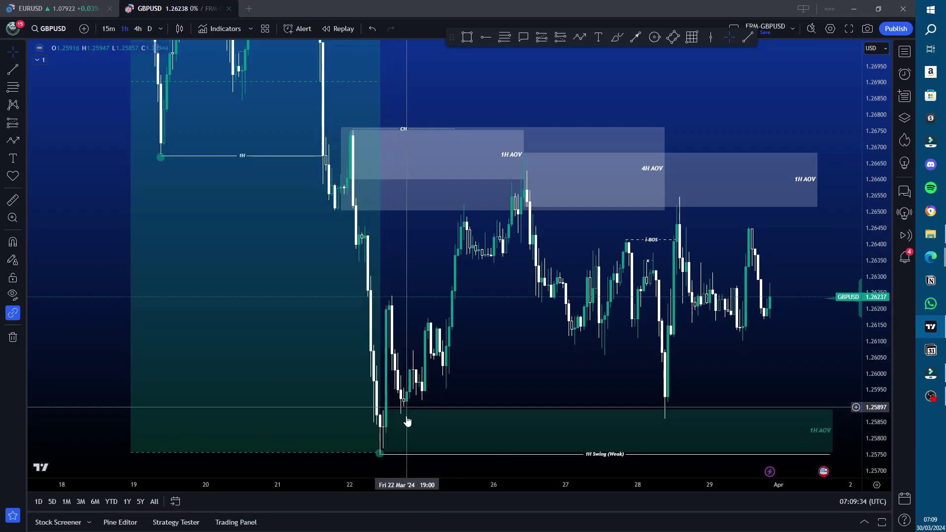
pyautogui.click(380, 438)
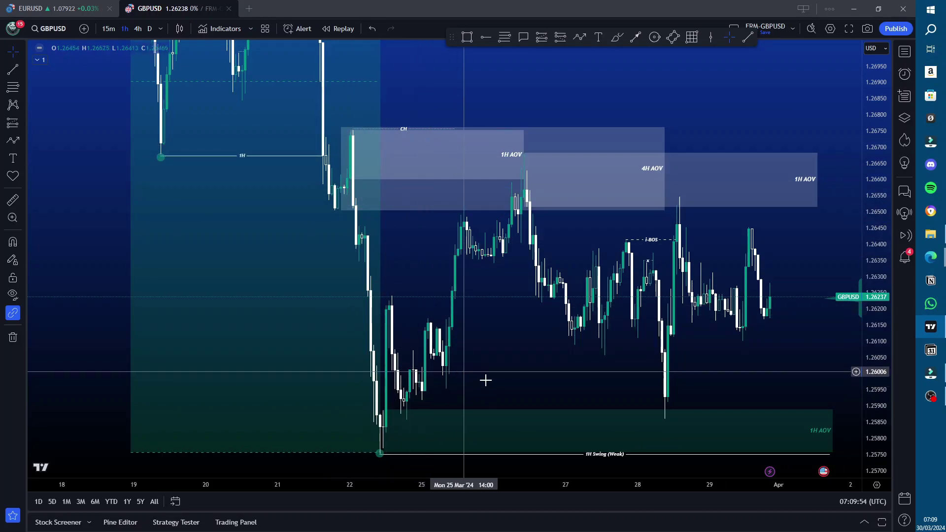
# Shorten the green 1H AOV demand zone at the weak swing low so it ends at about 26 March
pyautogui.moveTo(470, 378); pyautogui.dragTo(457, 378)
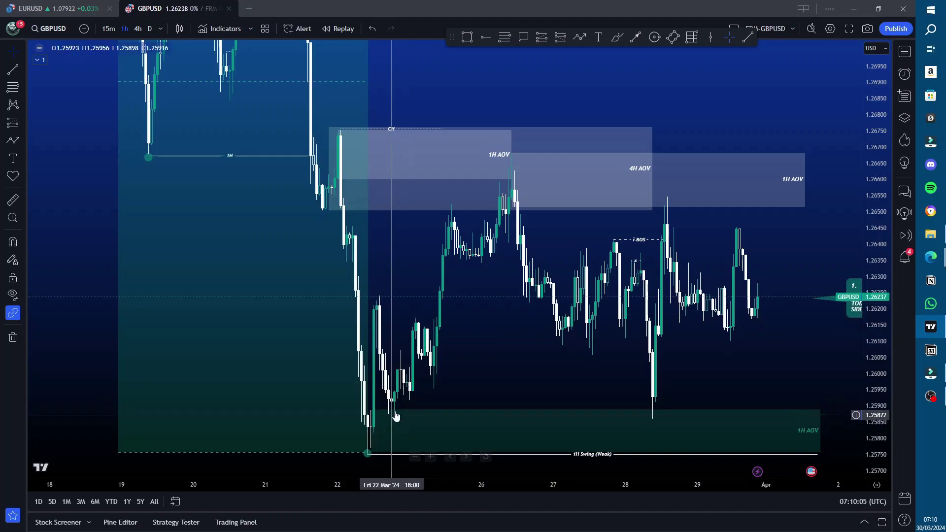
pyautogui.moveTo(449, 383); pyautogui.dragTo(433, 381)
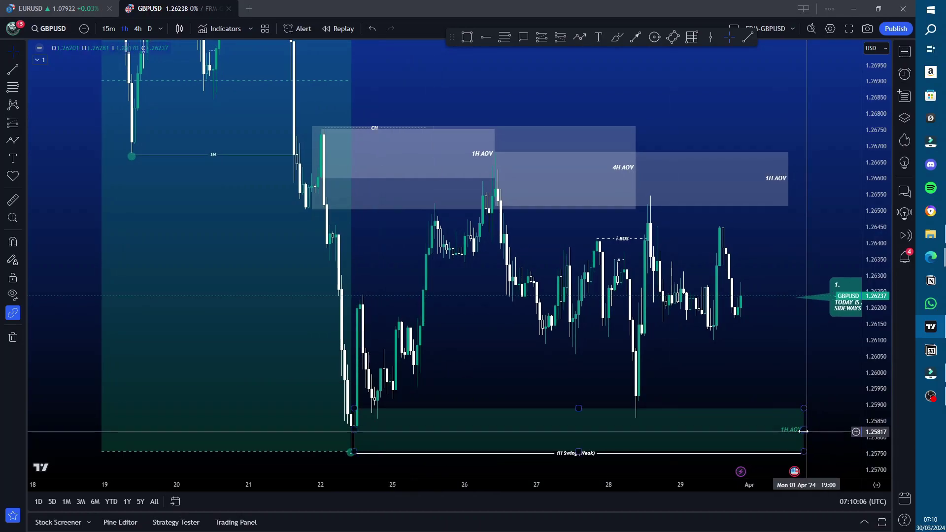
pyautogui.moveTo(804, 430); pyautogui.dragTo(474, 430)
pyautogui.click(429, 407)
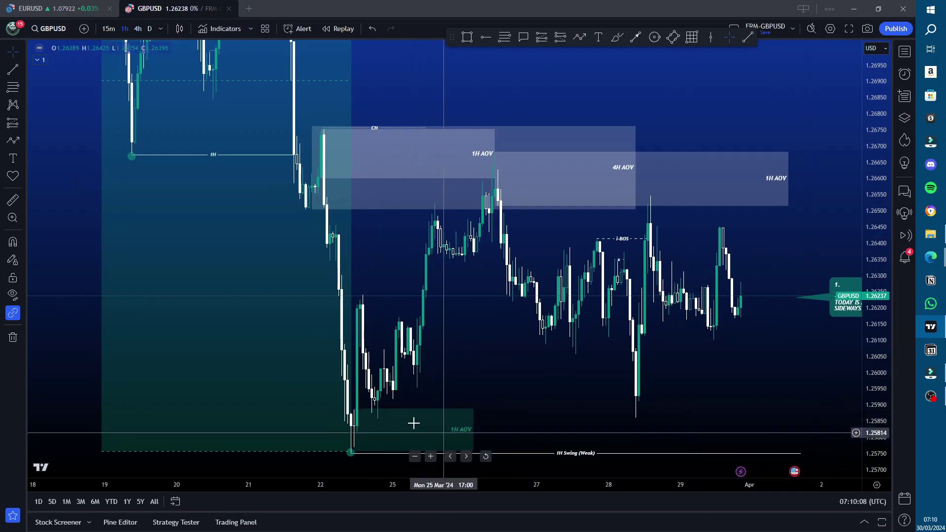
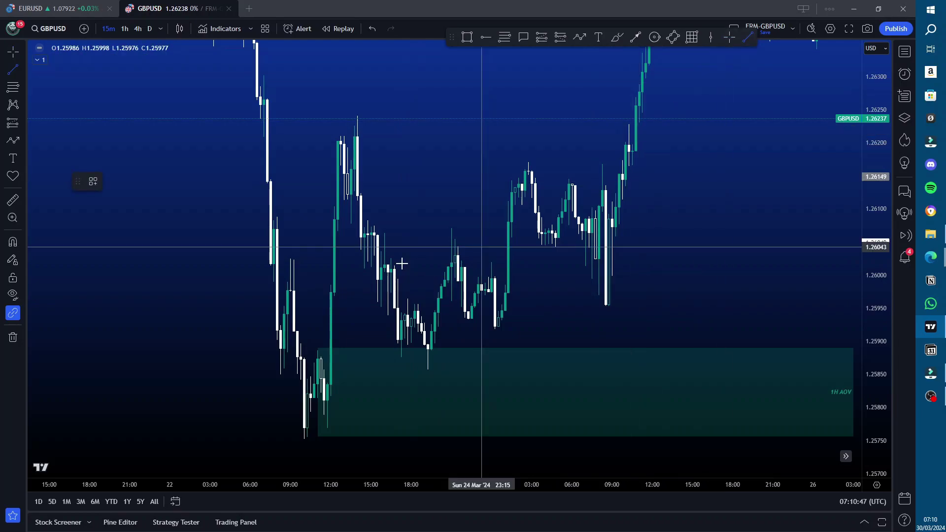
# Draw a short horizontal line and move it to the small high at about 1.2596 on 22 March, ending it where the rally crosses it
pyautogui.click(452, 256)
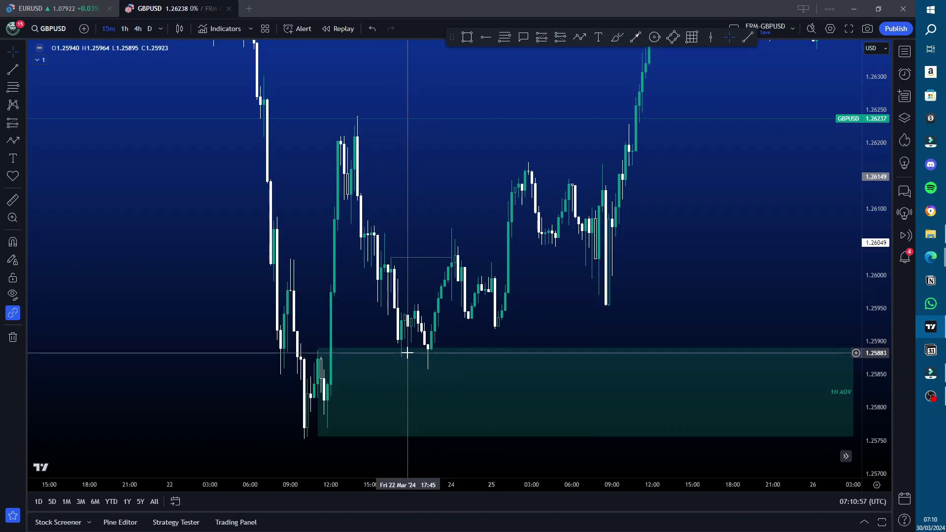
pyautogui.moveTo(421, 264); pyautogui.dragTo(451, 374)
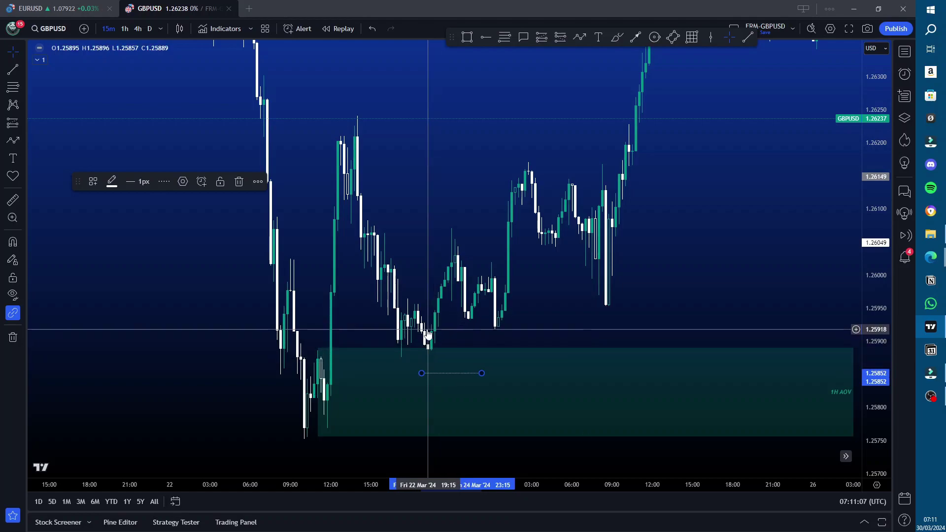
pyautogui.moveTo(433, 350); pyautogui.dragTo(430, 310)
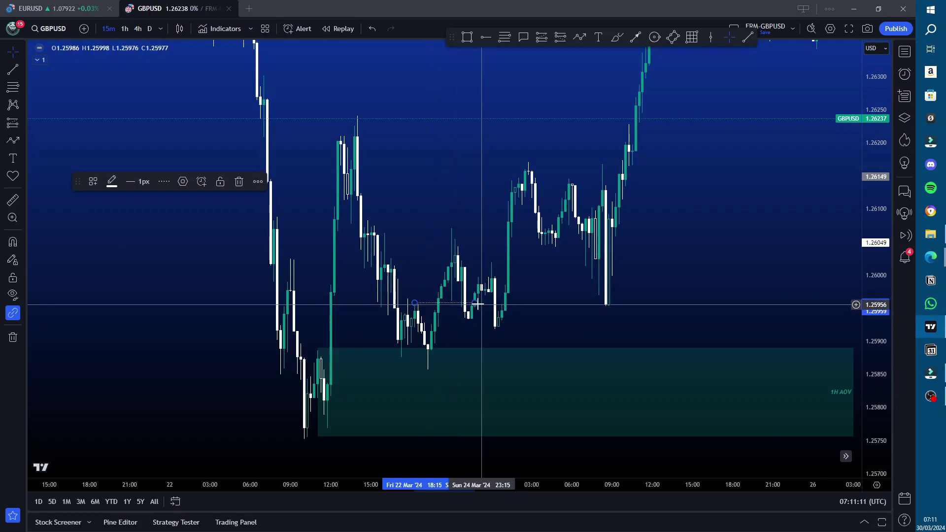
pyautogui.moveTo(475, 304); pyautogui.dragTo(442, 303)
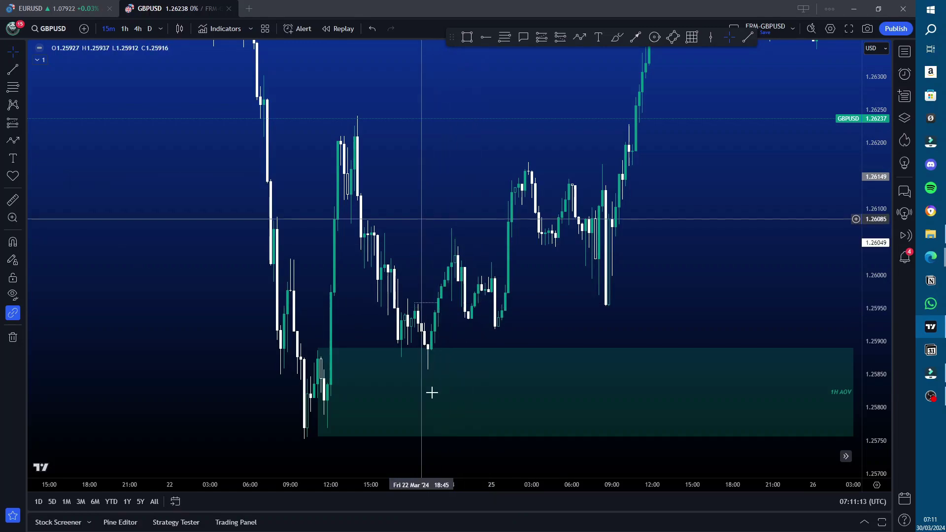
# Mark the 22 March low at about 1.25856 with a horizontal line, and discard both marker lines
pyautogui.click(748, 38)
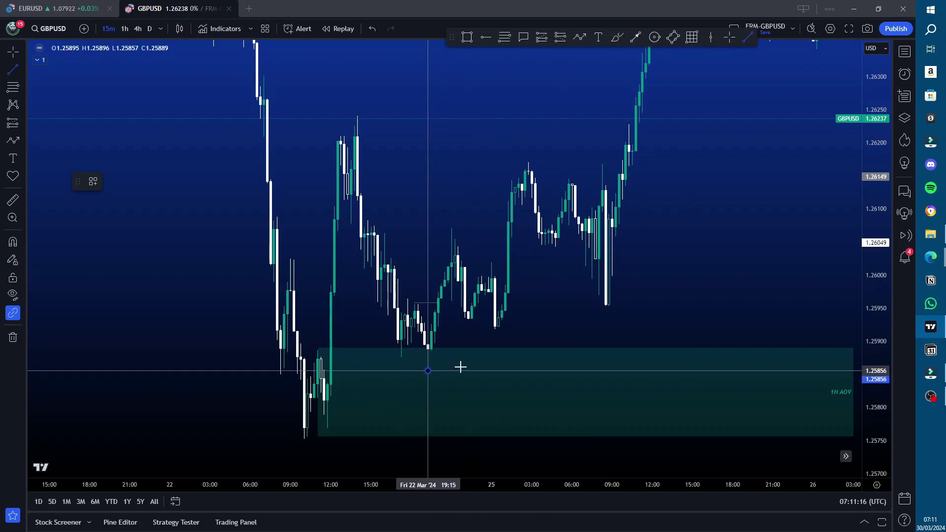
pyautogui.click(581, 332)
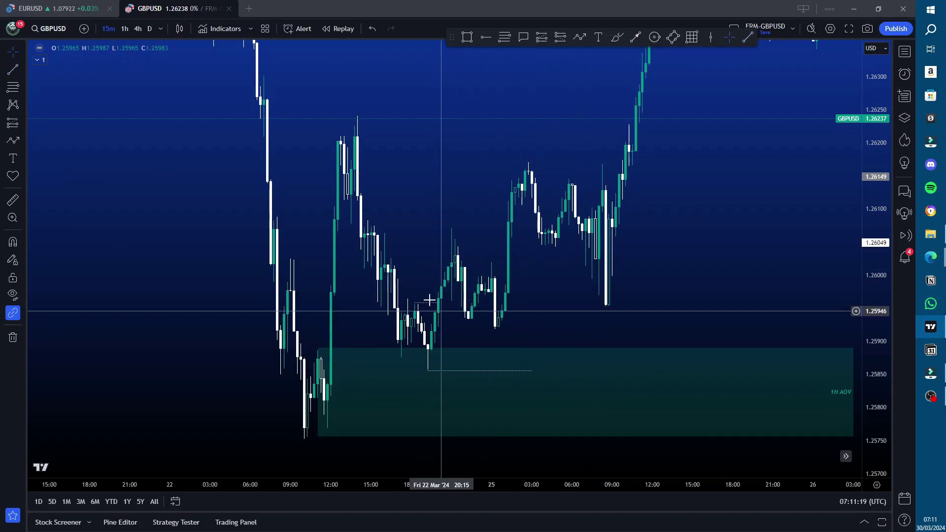
pyautogui.press('Delete')
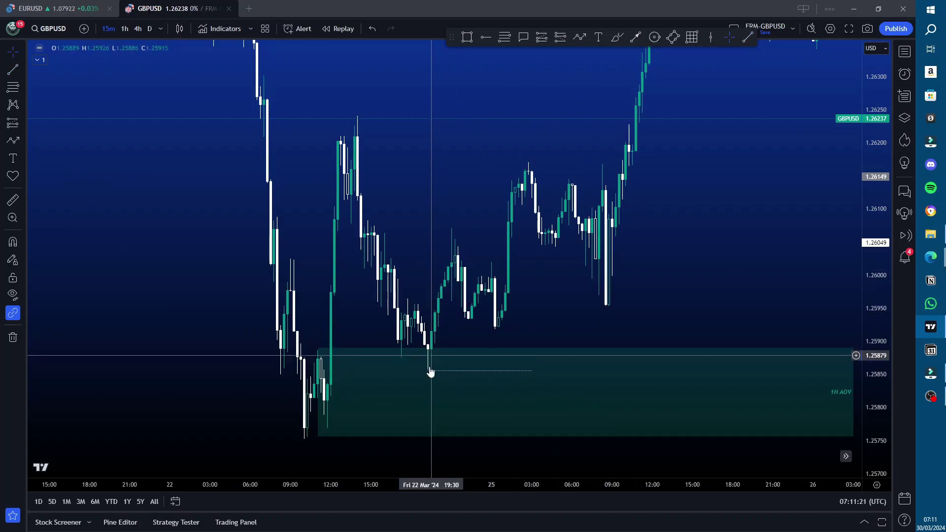
pyautogui.click(449, 371)
pyautogui.press('Delete')
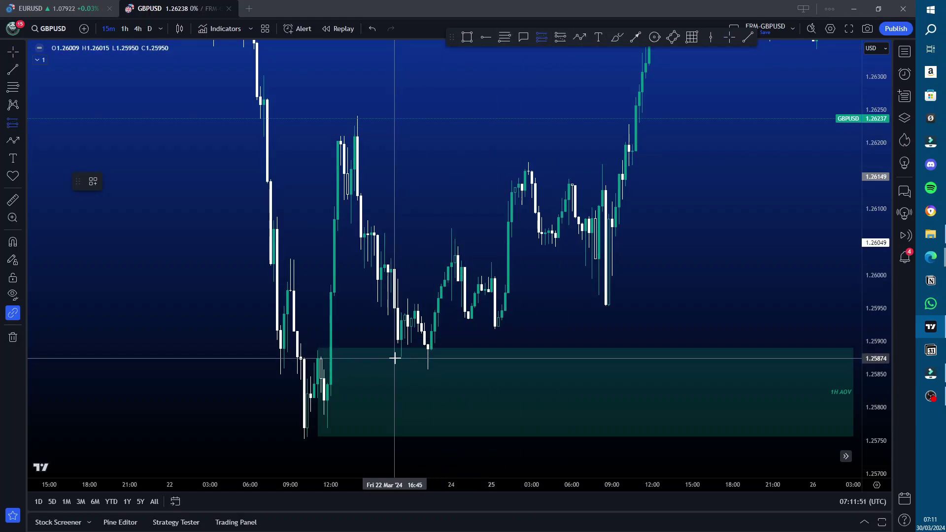
# Place a long position at the 22 March low with entry 1.25895, stop 1.25832 and target 1.26030, ending at about 01:15 on 25 March
pyautogui.click(427, 346)
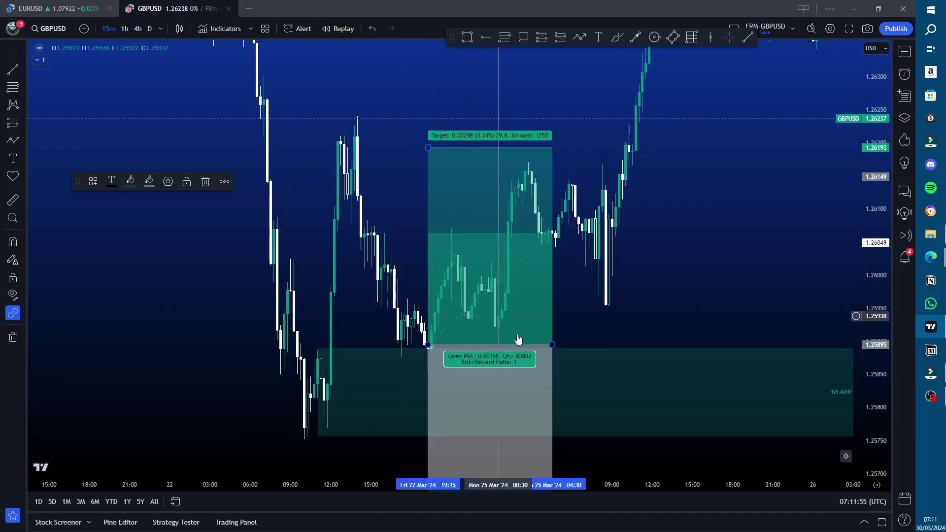
pyautogui.scroll(-1, 814, 253)
pyautogui.moveTo(865, 230); pyautogui.dragTo(868, 363)
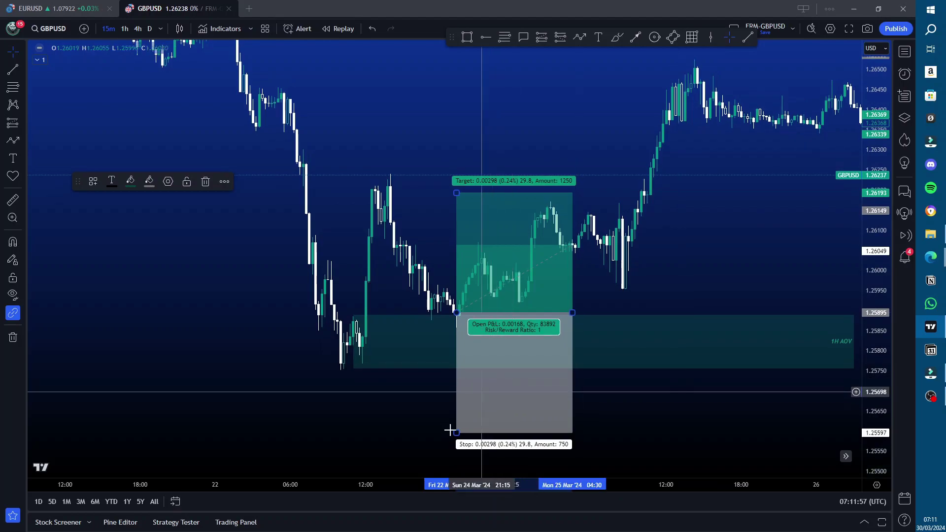
pyautogui.moveTo(457, 431); pyautogui.dragTo(472, 339)
pyautogui.scroll(-1, 444, 203)
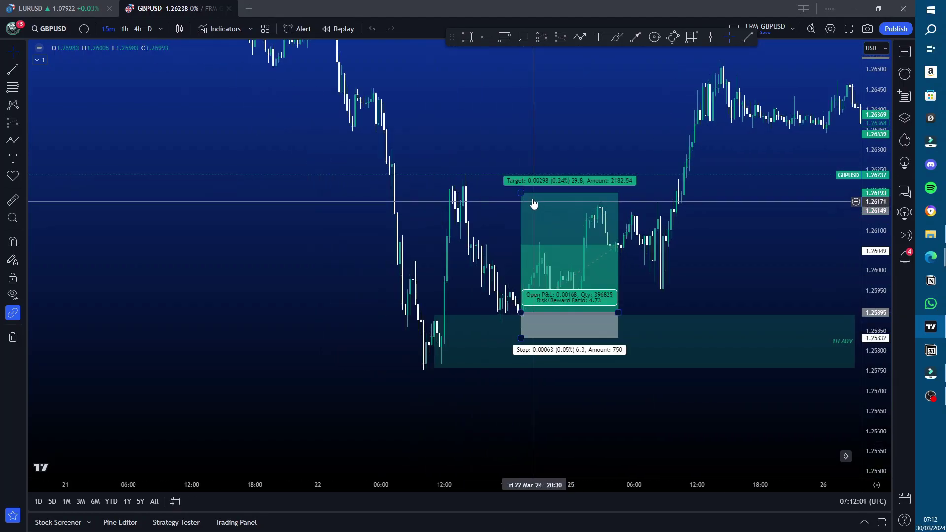
pyautogui.moveTo(522, 194); pyautogui.dragTo(525, 259)
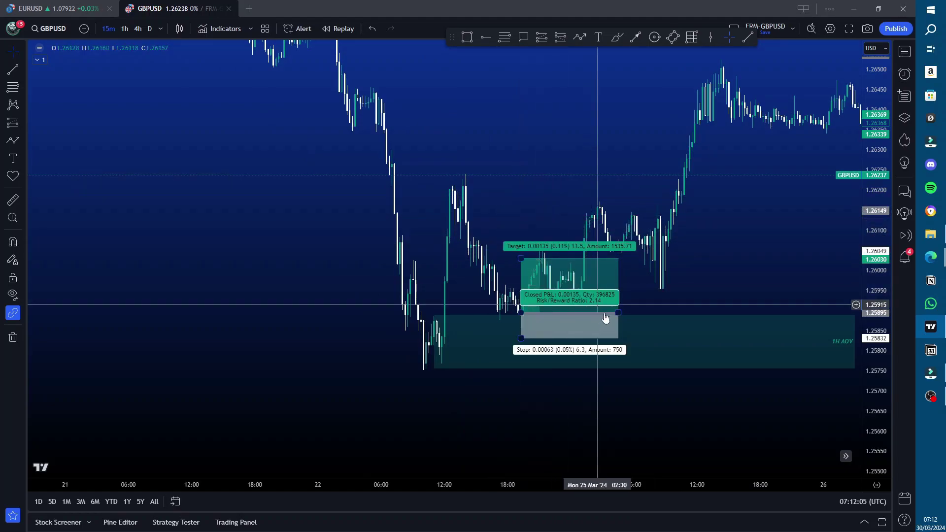
pyautogui.moveTo(589, 312); pyautogui.dragTo(585, 312)
pyautogui.click(655, 283)
# Examine the long position against the surrounding 15-minute price action above the green 1H AOV, and discard it
pyautogui.scroll(-2, 692, 346)
pyautogui.scroll(4, 697, 332)
pyautogui.scroll(1, 769, 376)
pyautogui.moveTo(872, 448); pyautogui.dragTo(872, 323)
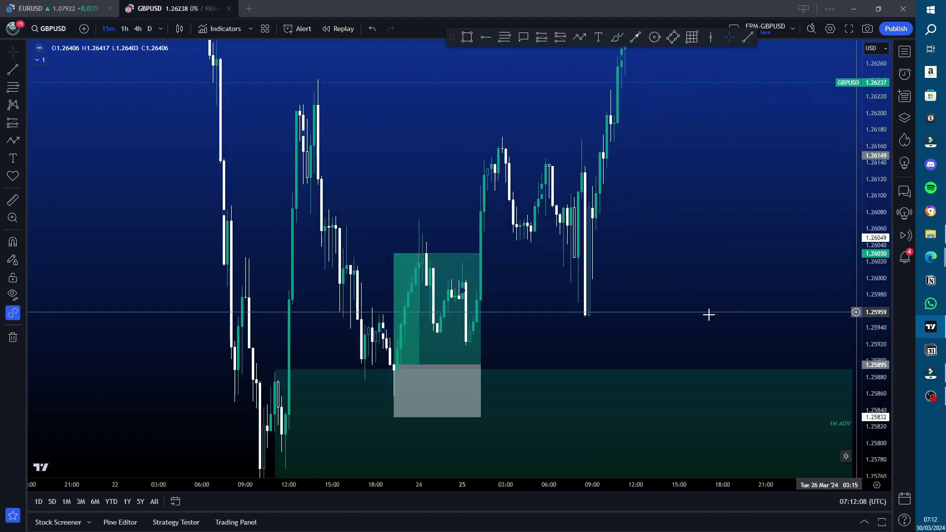
pyautogui.scroll(1, 722, 313)
pyautogui.moveTo(877, 164); pyautogui.dragTo(876, 263)
pyautogui.scroll(-1, 699, 279)
pyautogui.moveTo(712, 270); pyautogui.dragTo(766, 269)
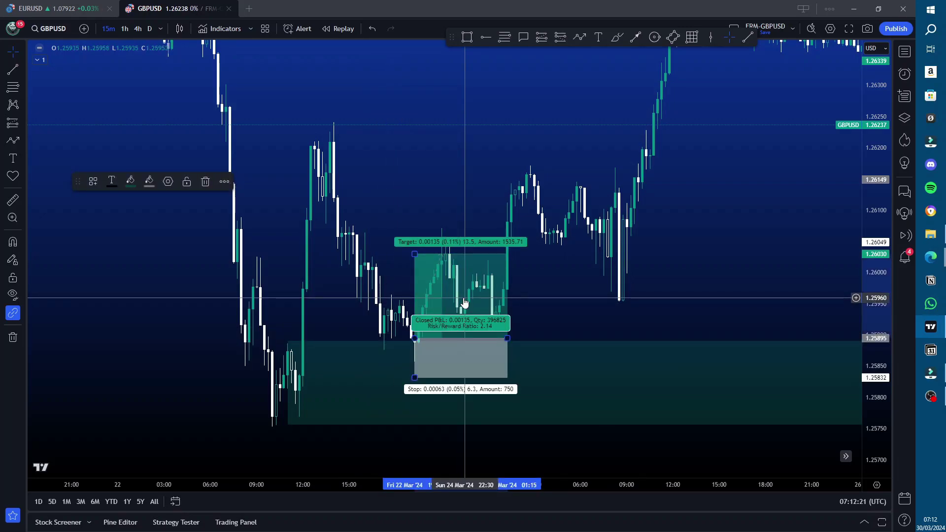
pyautogui.press('Delete')
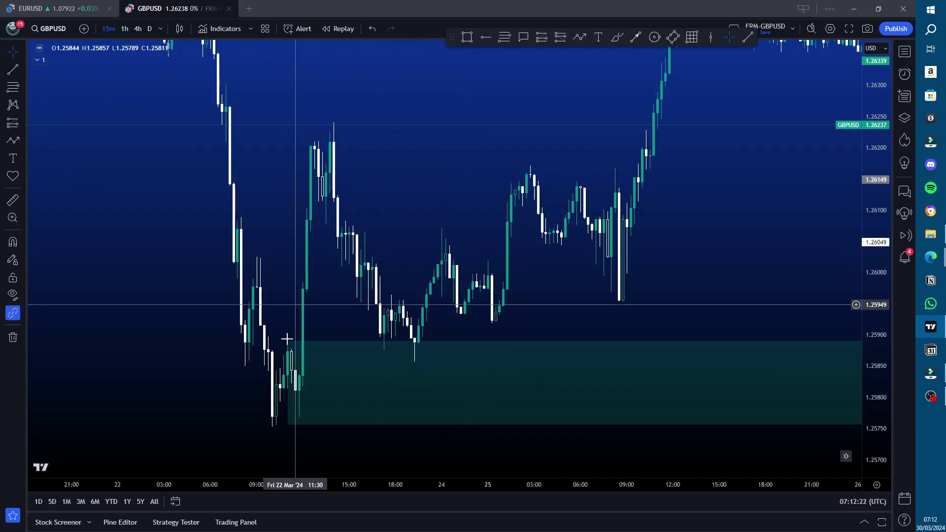
# Switch GBPUSD to the 1-hour timeframe, reset the chart view, and examine the price action between the supply zones and the weak swing low
pyautogui.click(123, 30)
pyautogui.rightClick(361, 256)
pyautogui.click(374, 267)
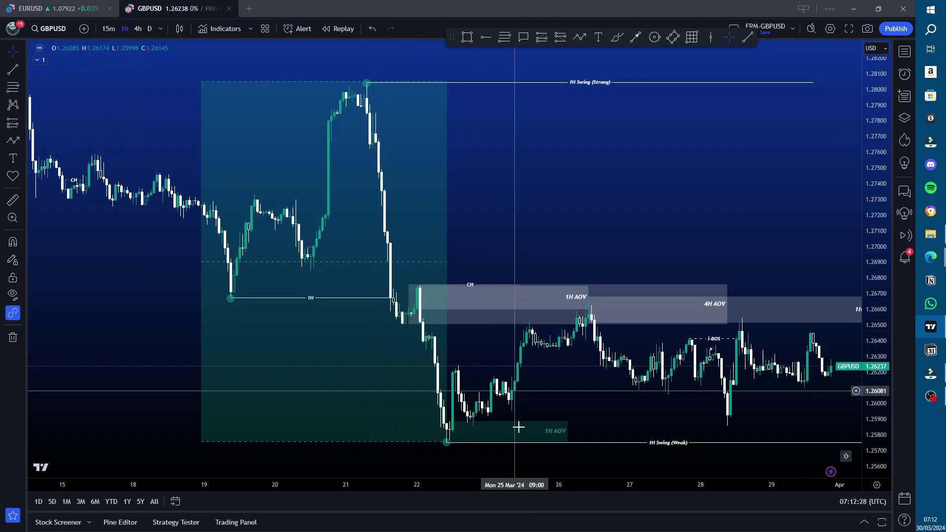
pyautogui.moveTo(463, 345); pyautogui.dragTo(385, 332)
pyautogui.scroll(2, 450, 350)
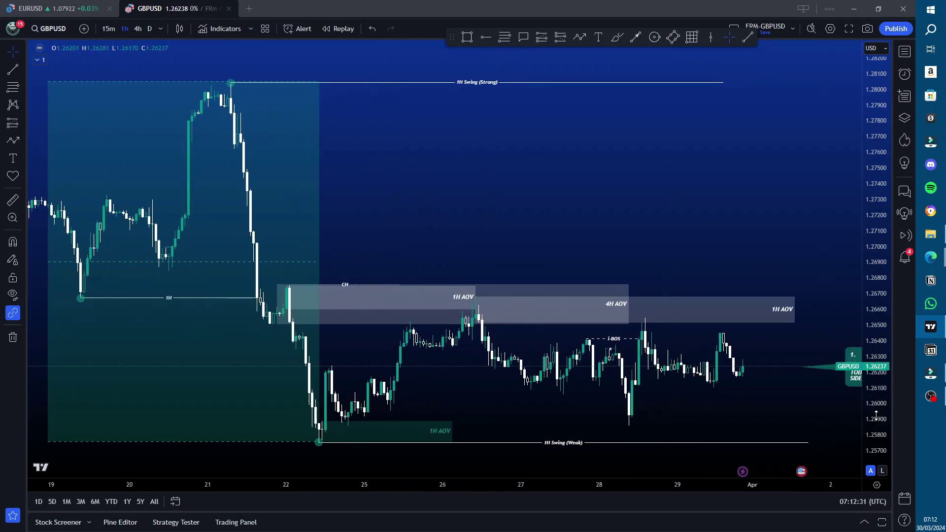
pyautogui.moveTo(877, 426); pyautogui.dragTo(877, 348)
pyautogui.scroll(1, 624, 283)
pyautogui.moveTo(553, 245); pyautogui.dragTo(581, 148)
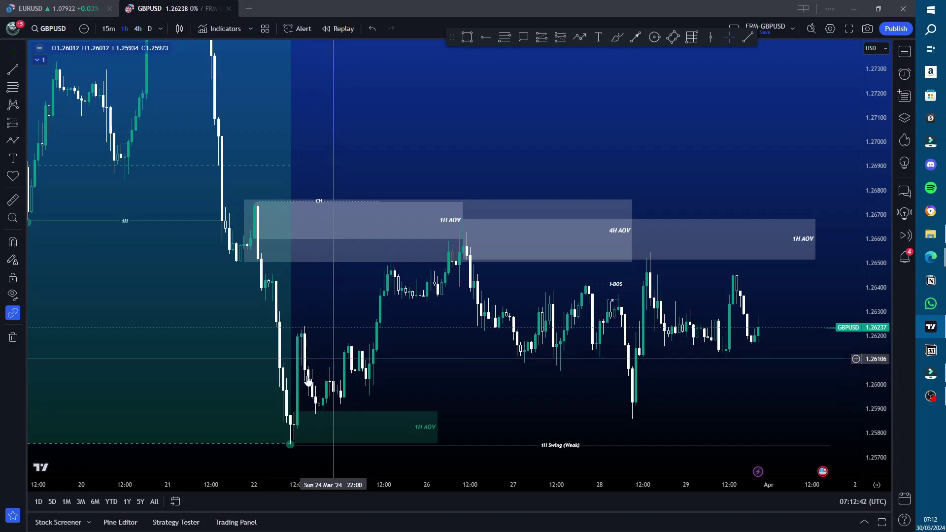
pyautogui.moveTo(326, 355); pyautogui.dragTo(298, 353)
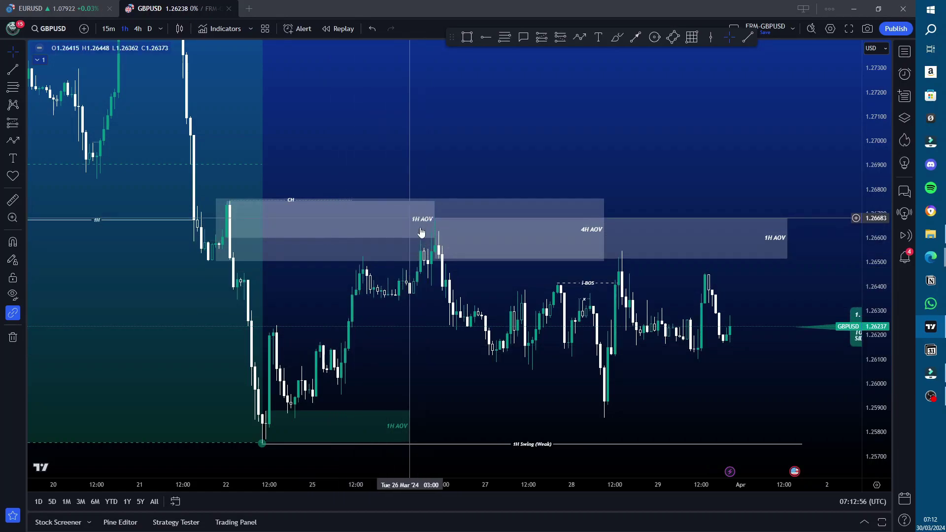
# Switch GBPUSD to the 15-minute timeframe and examine the 26 March short position at the 1H AOV supply zone
pyautogui.click(108, 30)
pyautogui.scroll(-5, 349, 272)
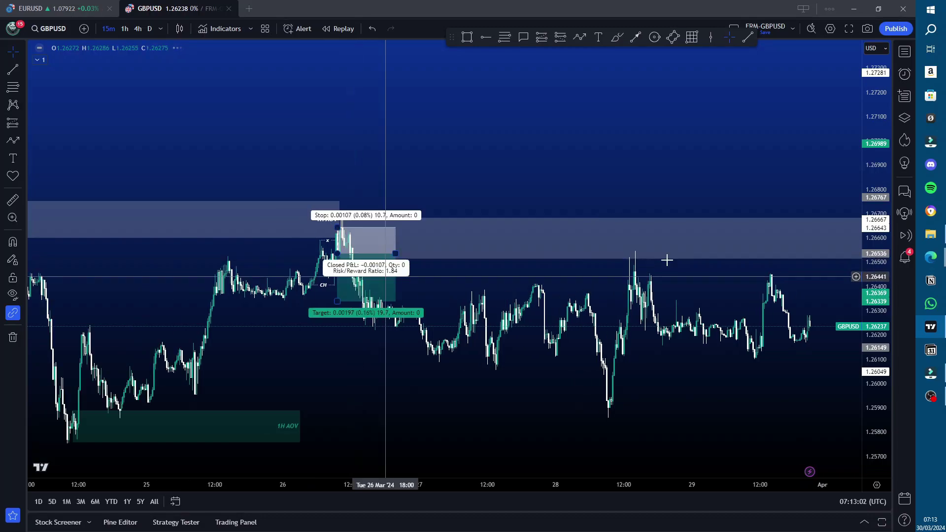
pyautogui.scroll(4, 473, 288)
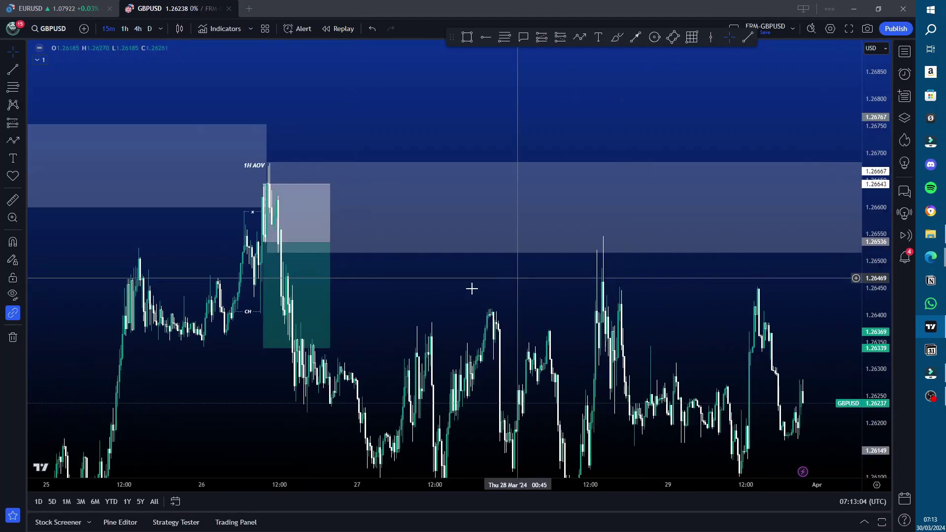
pyautogui.moveTo(282, 293); pyautogui.dragTo(607, 293)
pyautogui.scroll(4, 556, 289)
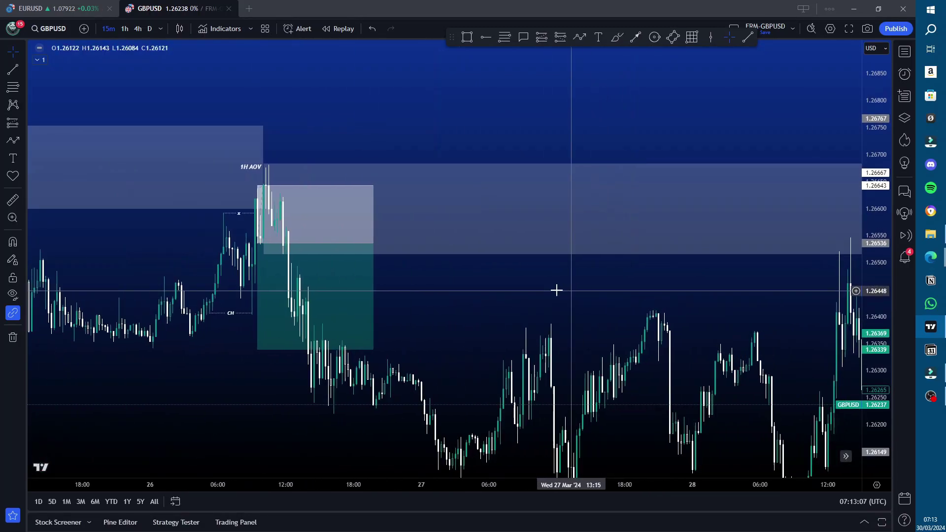
pyautogui.moveTo(434, 292); pyautogui.dragTo(636, 291)
pyautogui.scroll(1, 618, 294)
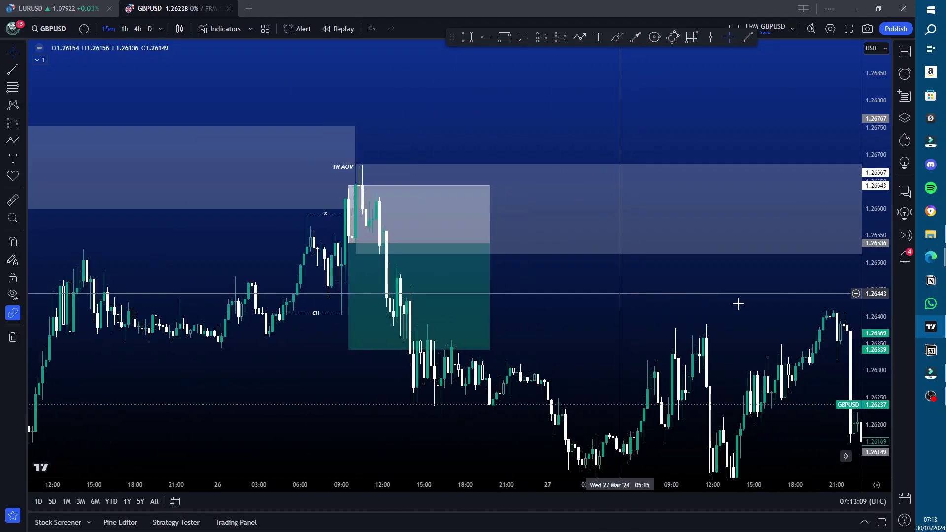
pyautogui.moveTo(569, 342); pyautogui.dragTo(530, 340)
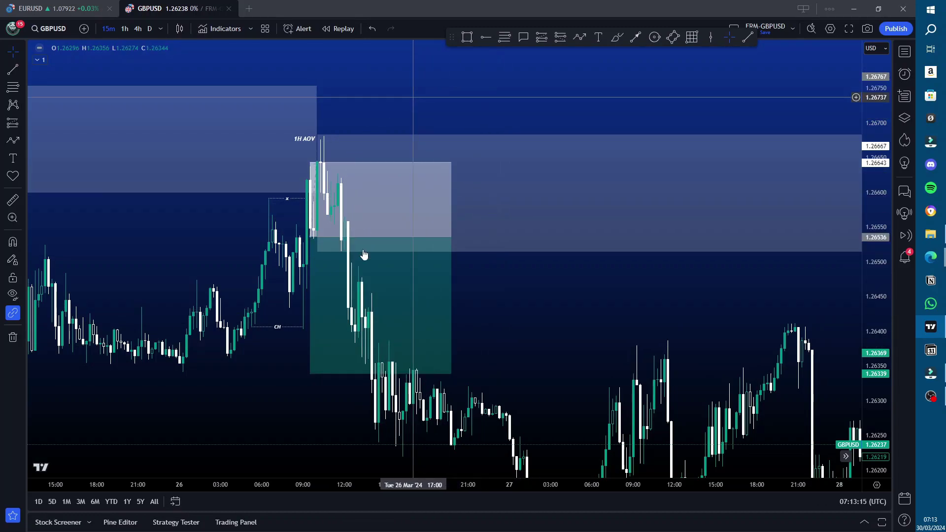
pyautogui.click(387, 289)
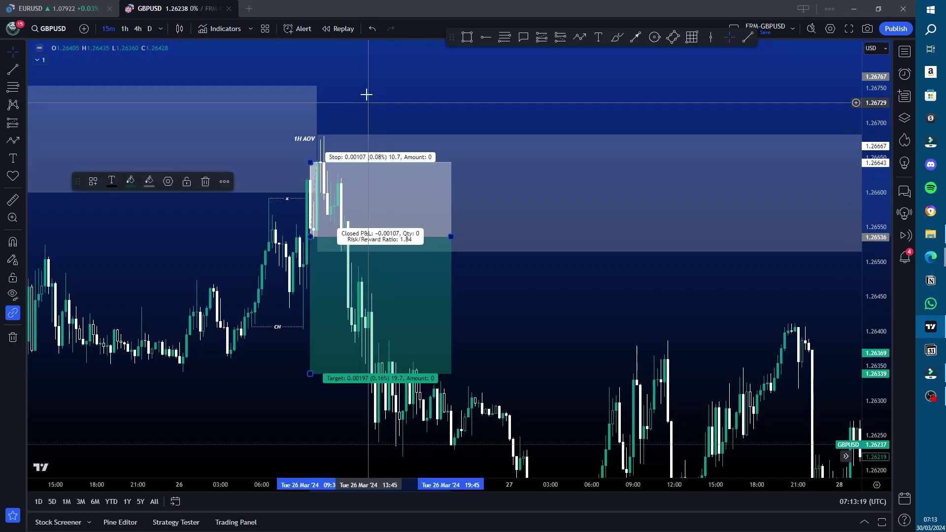
pyautogui.click(303, 210)
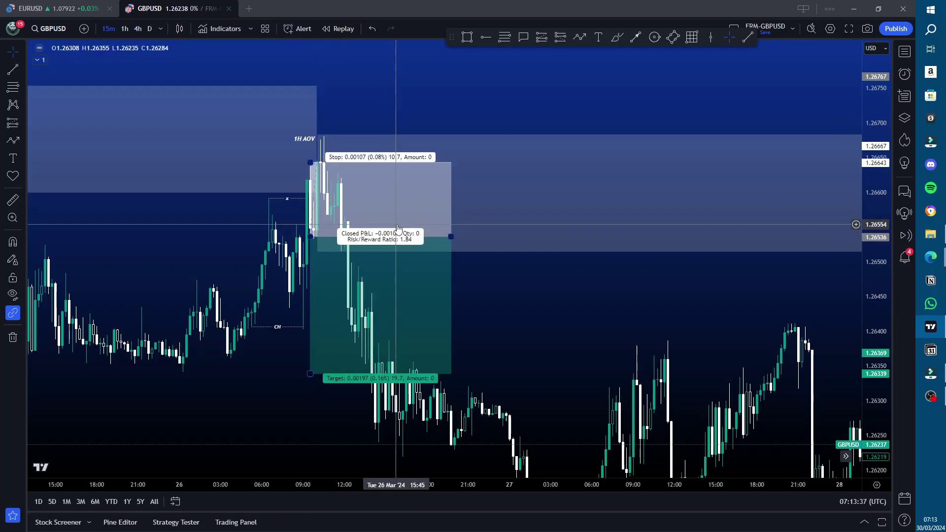
# Delete the existing 26 March short position at the 1H AOV supply zone
pyautogui.click(396, 224)
pyautogui.press('Delete')
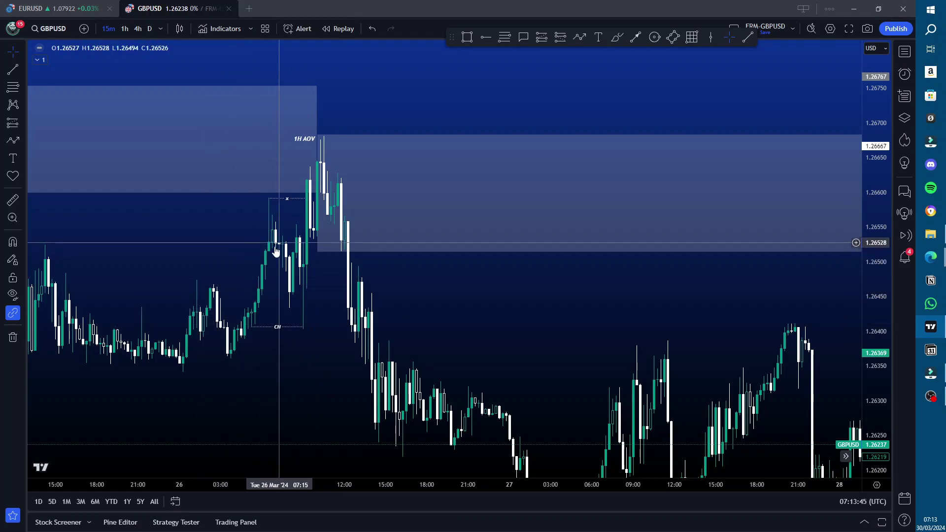
pyautogui.click(308, 199)
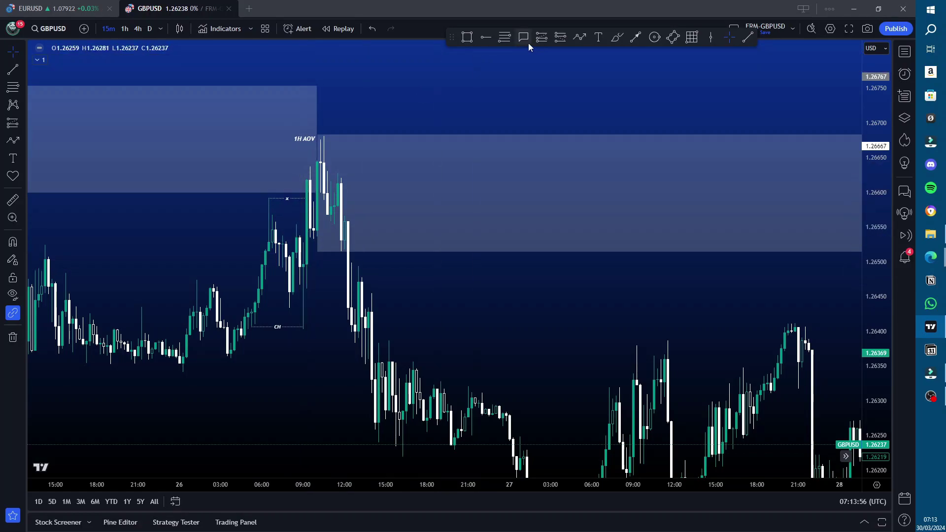
# Place a short position at 09:30 on 26 March with entry 1.26534, stop 1.26646 and target 1.26409
pyautogui.click(560, 38)
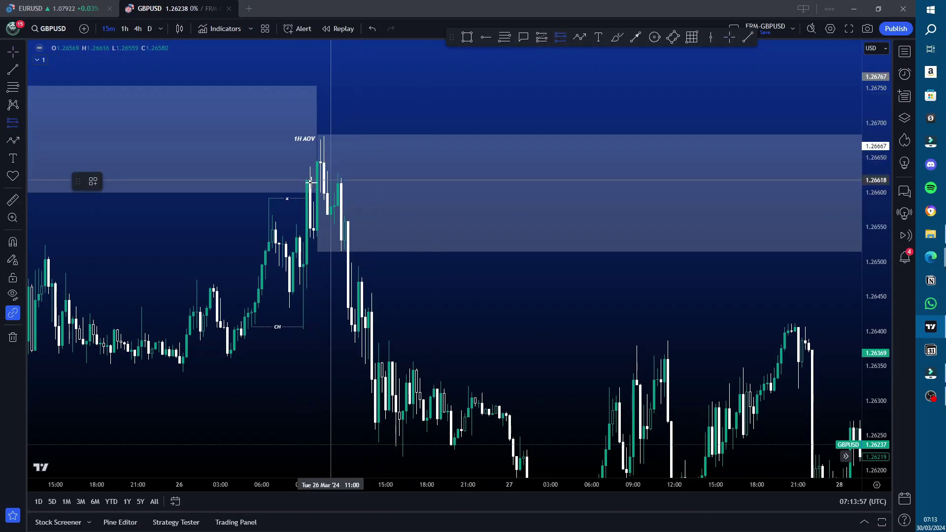
pyautogui.click(307, 178)
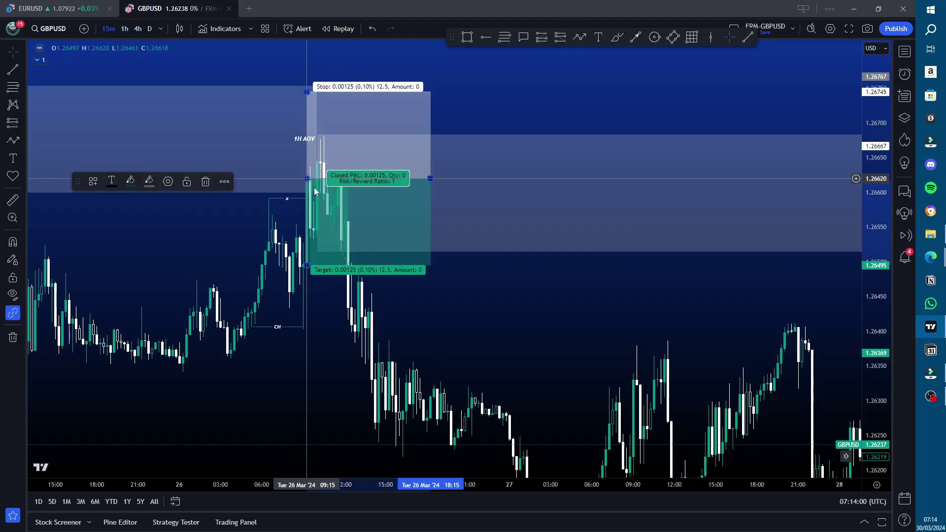
pyautogui.moveTo(352, 157); pyautogui.dragTo(353, 233)
pyautogui.moveTo(356, 251); pyautogui.dragTo(356, 208)
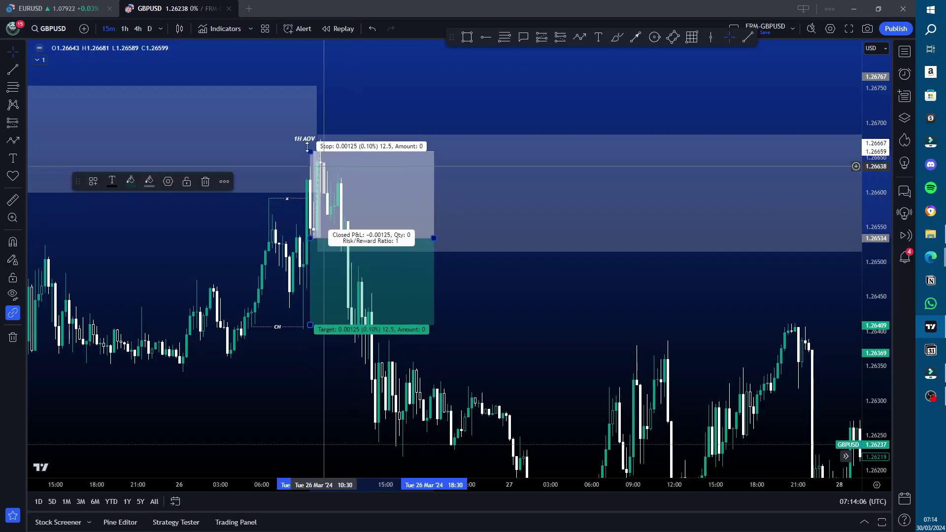
pyautogui.moveTo(310, 153); pyautogui.dragTo(312, 161)
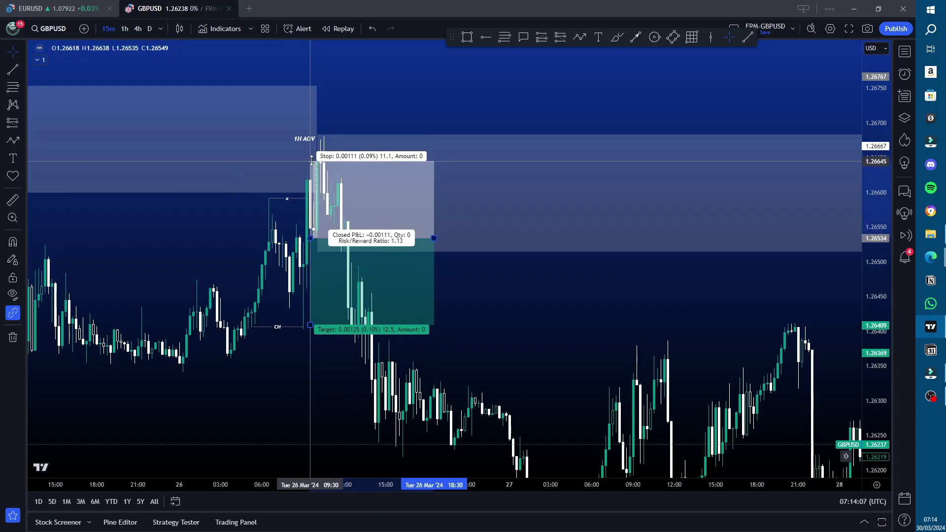
pyautogui.click(365, 101)
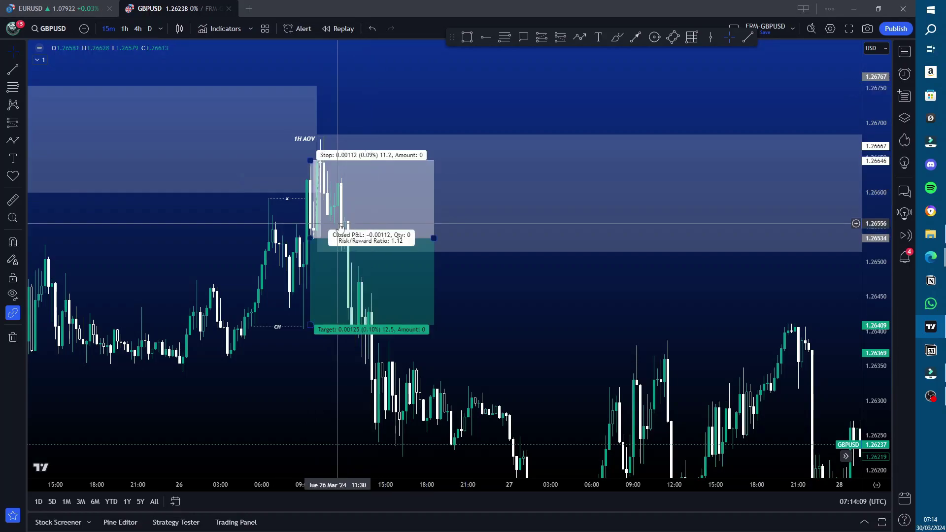
# Undo the shift of the supply zone's start, and move the short position to 11:45 on 26 March with entry 1.26539
pyautogui.click(319, 193)
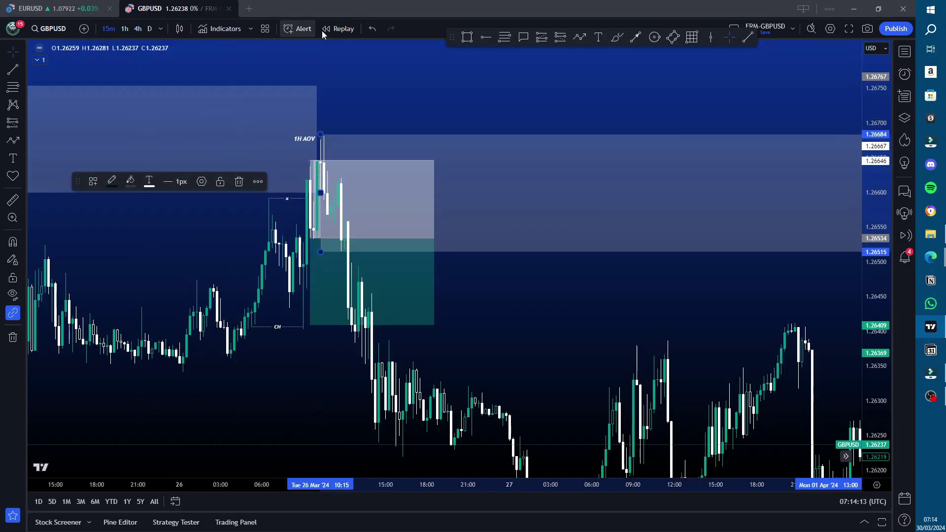
pyautogui.click(372, 29)
pyautogui.moveTo(370, 195); pyautogui.dragTo(396, 184)
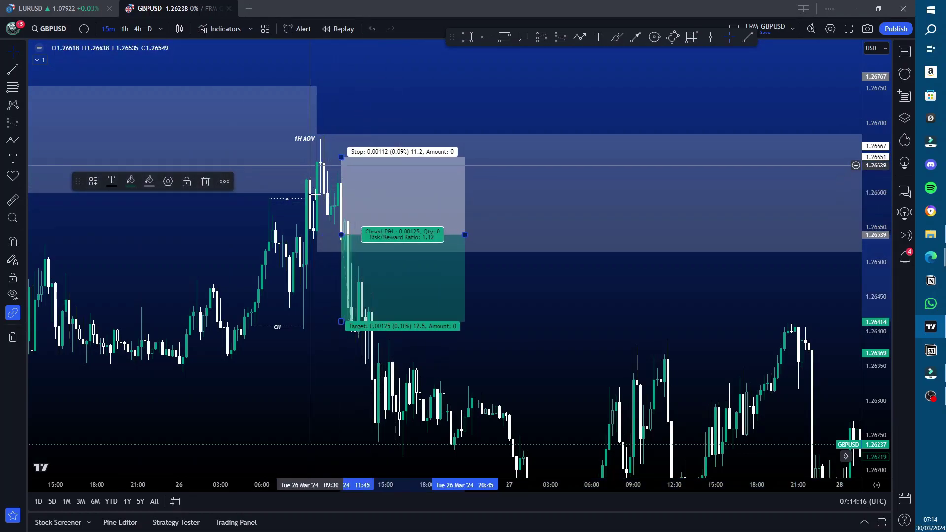
# Draw a short arrow path pointing up at the low of the 09:30 candle on 26 March, and delete it
pyautogui.scroll(4, 330, 237)
pyautogui.moveTo(342, 118); pyautogui.dragTo(688, 113)
pyautogui.moveTo(877, 336); pyautogui.dragTo(877, 210)
pyautogui.scroll(2, 667, 224)
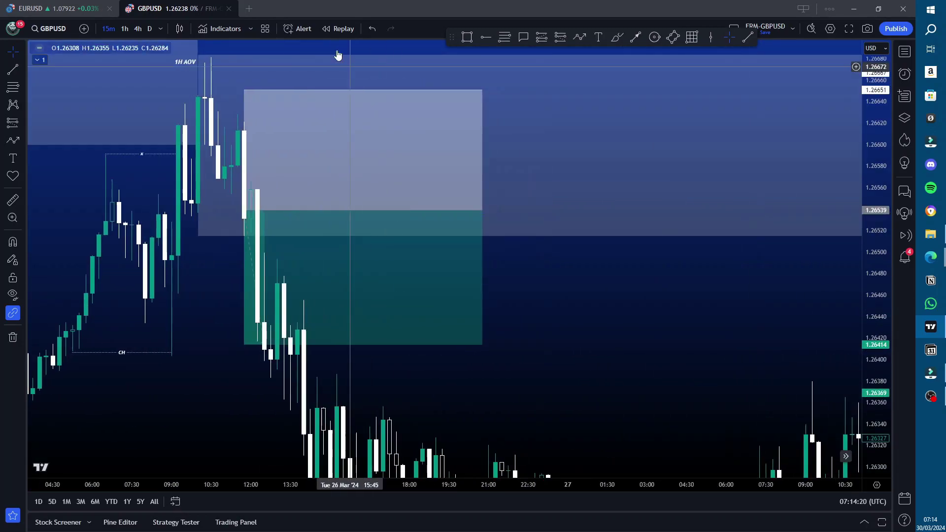
pyautogui.moveTo(382, 109); pyautogui.dragTo(509, 231)
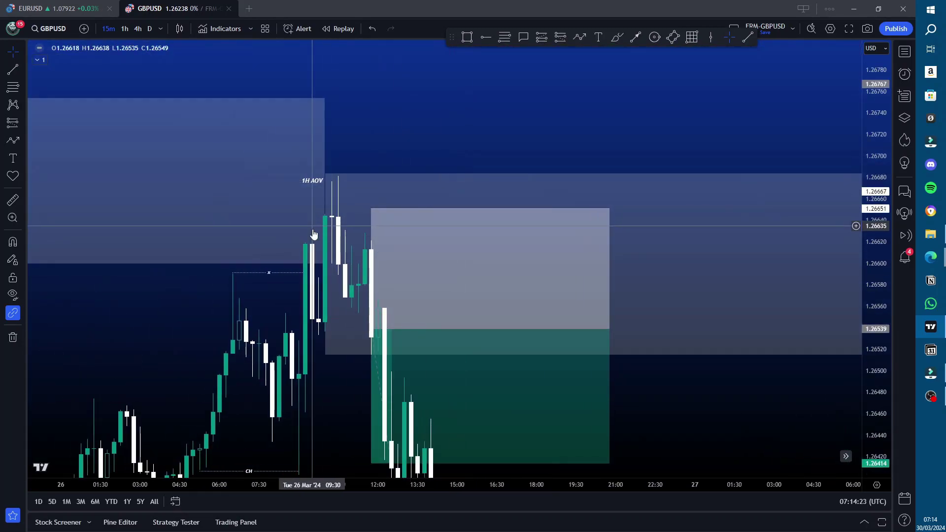
pyautogui.click(581, 38)
pyautogui.click(318, 371)
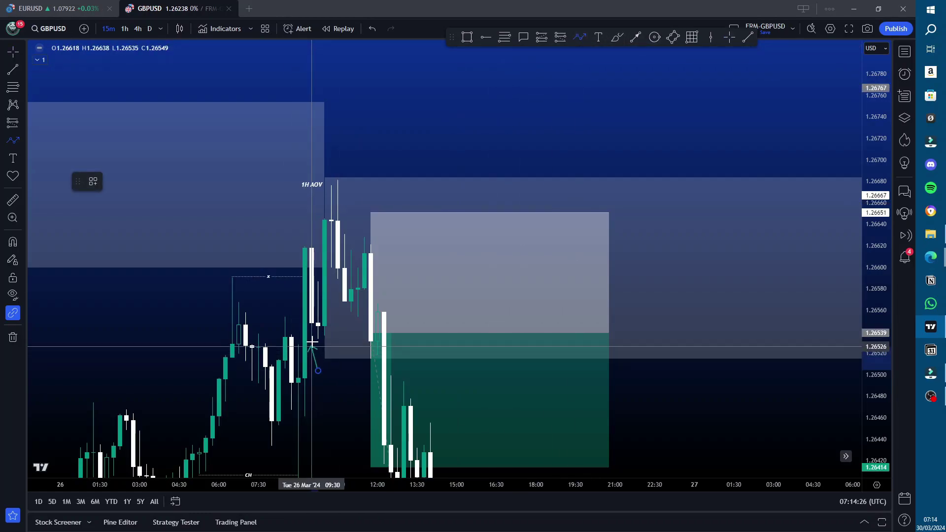
pyautogui.click(312, 339)
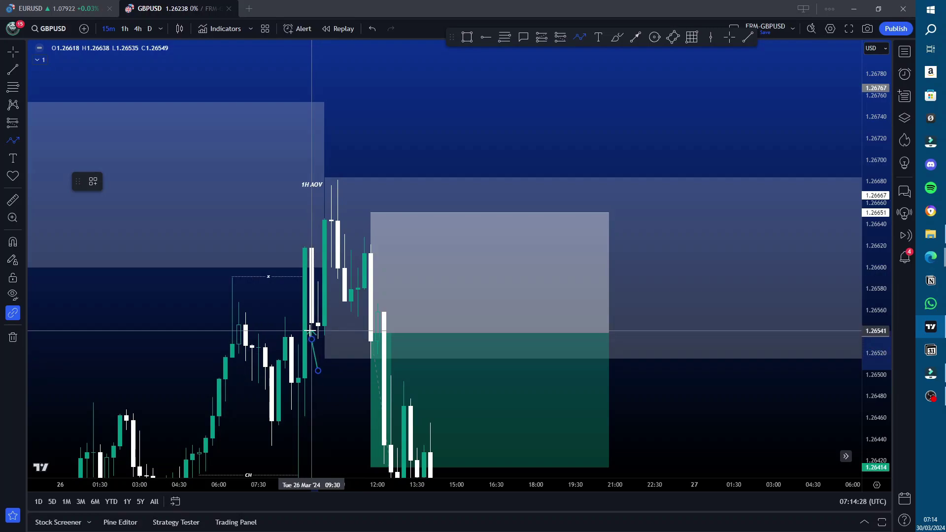
pyautogui.doubleClick(311, 331)
pyautogui.click(275, 339)
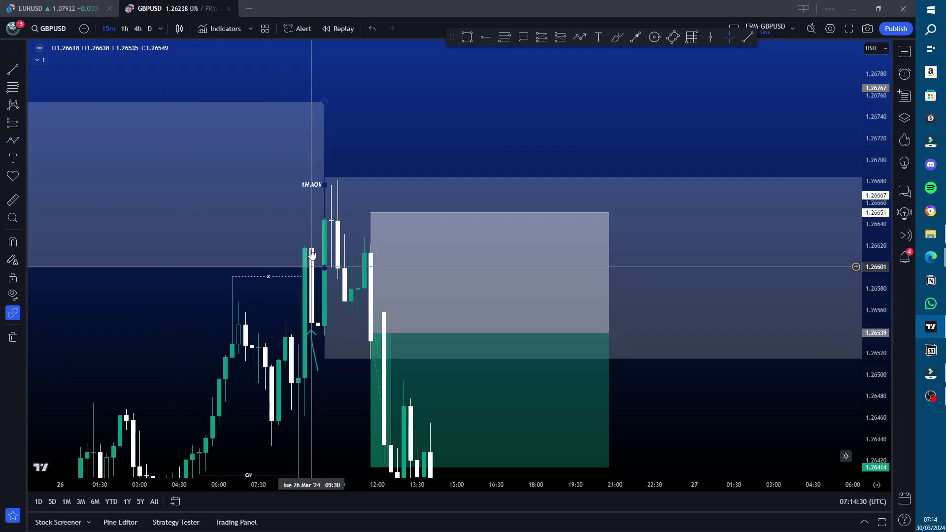
pyautogui.click(316, 361)
pyautogui.press('Delete')
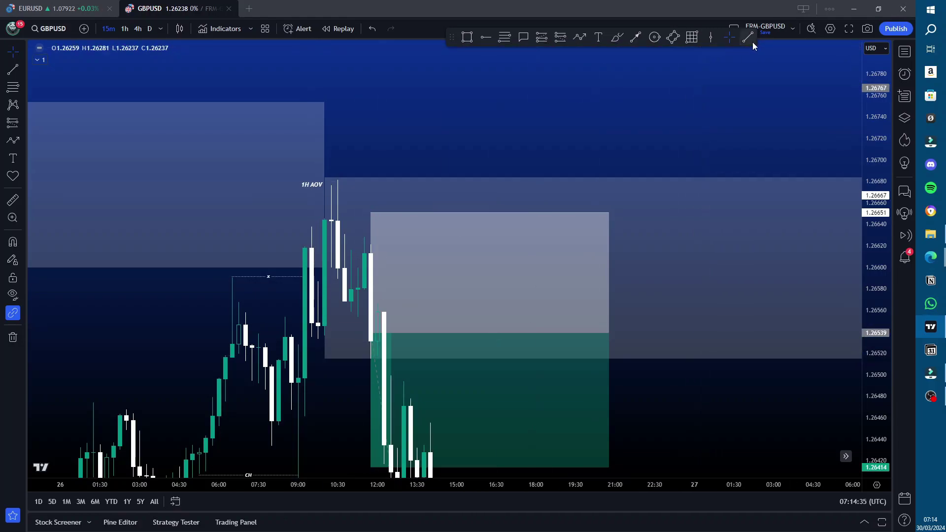
# Place a horizontal ray from the 09:30 candle's low at 1.26535, and remove it
pyautogui.click(487, 38)
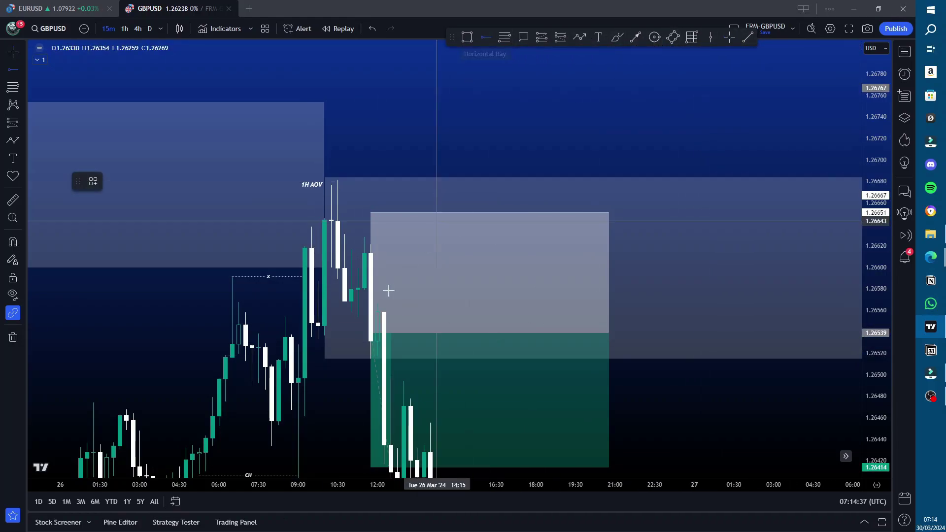
pyautogui.click(312, 340)
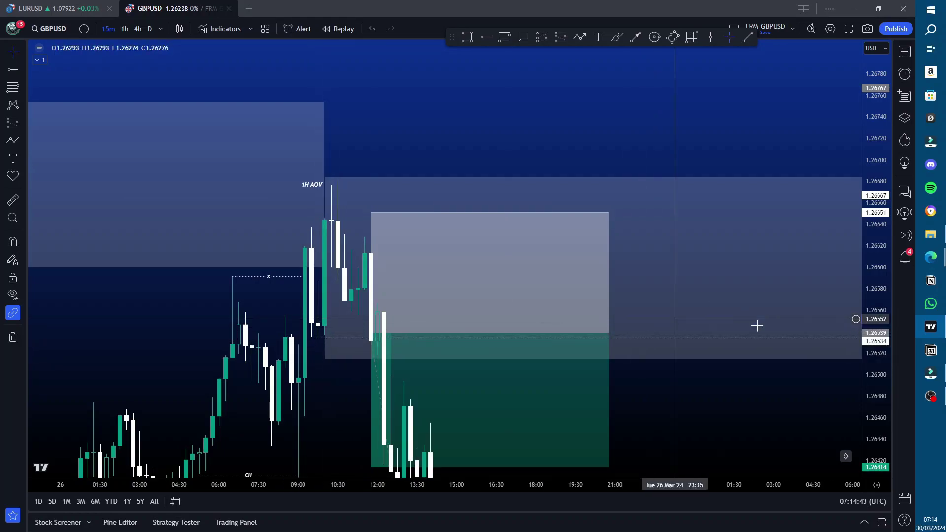
pyautogui.moveTo(314, 339); pyautogui.dragTo(314, 339)
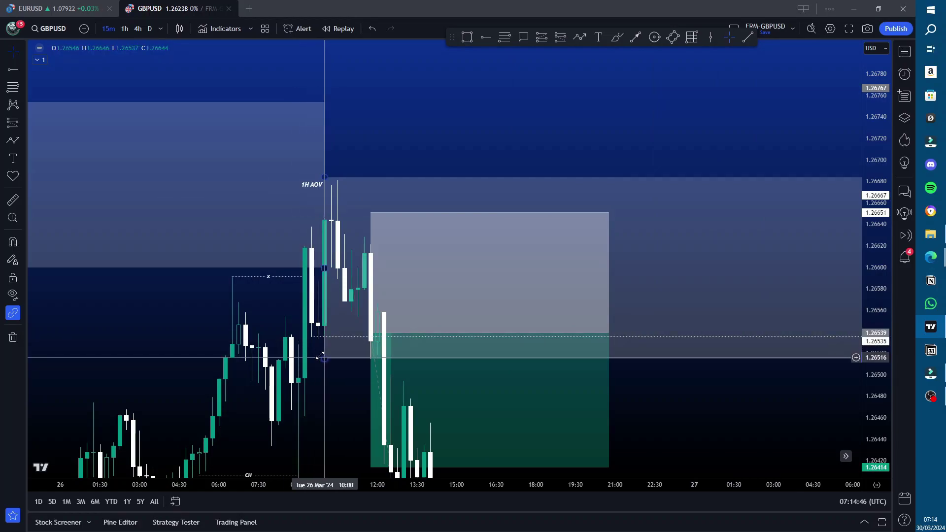
pyautogui.click(320, 337)
# Move the short position to start at 09:30 on 26 March with entry 1.26537 and stop 1.26649
pyautogui.click(469, 267)
pyautogui.moveTo(469, 267); pyautogui.dragTo(408, 263)
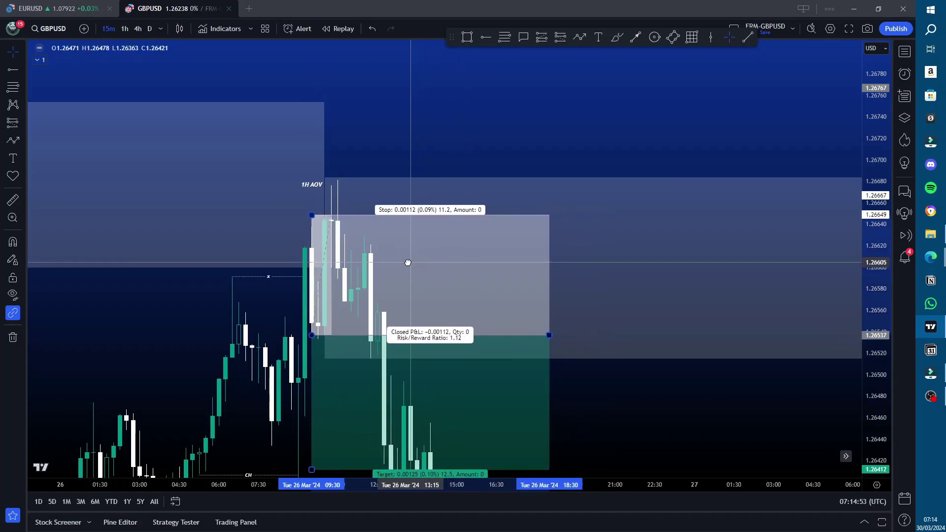
pyautogui.click(382, 123)
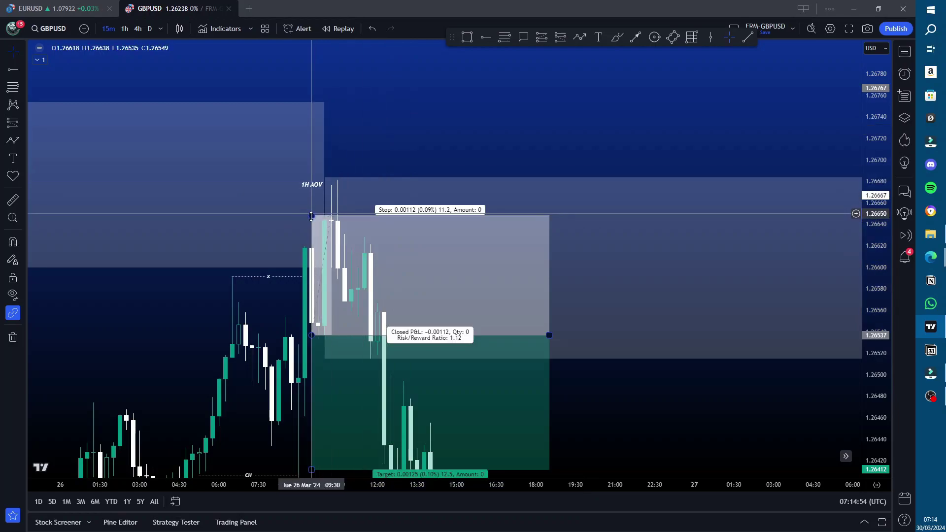
pyautogui.click(404, 149)
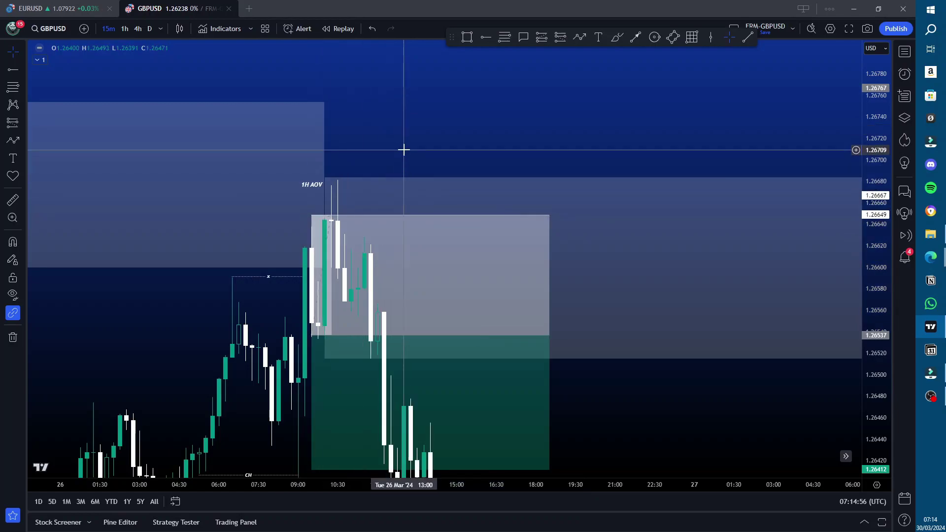
pyautogui.click(312, 222)
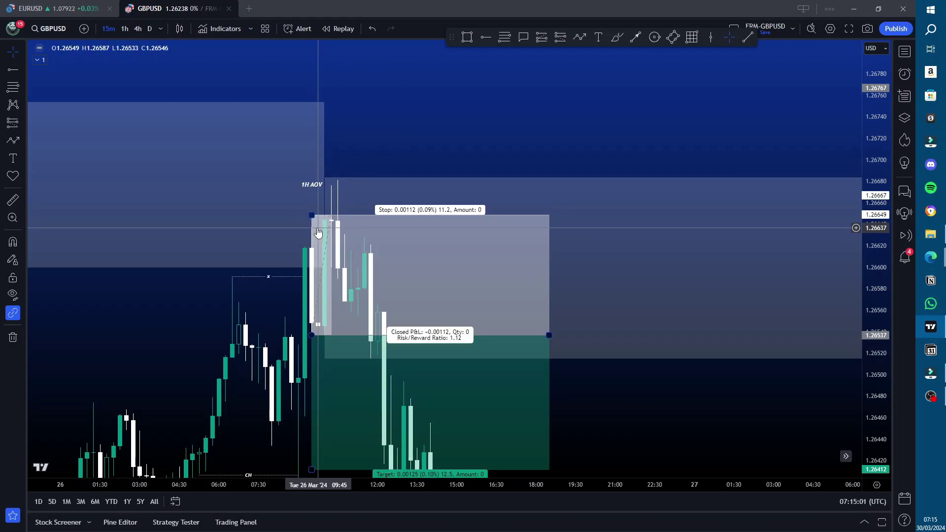
pyautogui.click(385, 126)
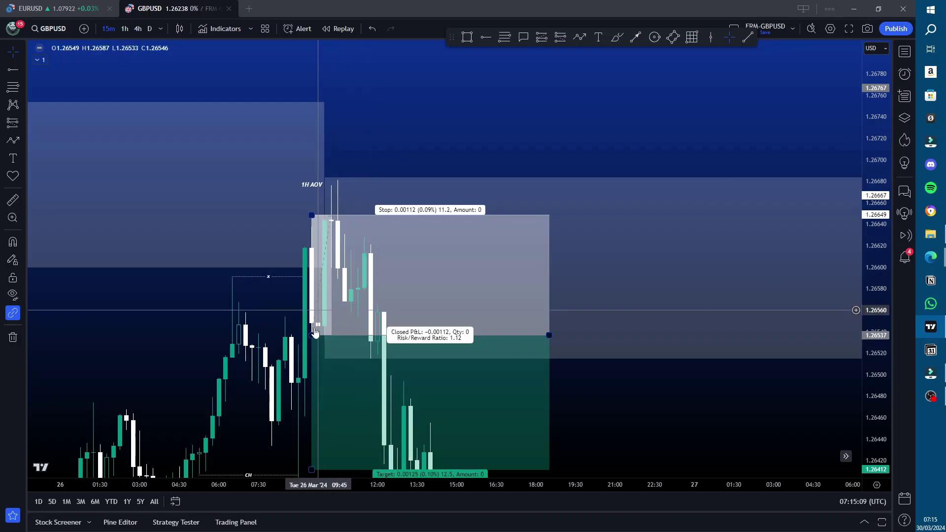
pyautogui.click(311, 246)
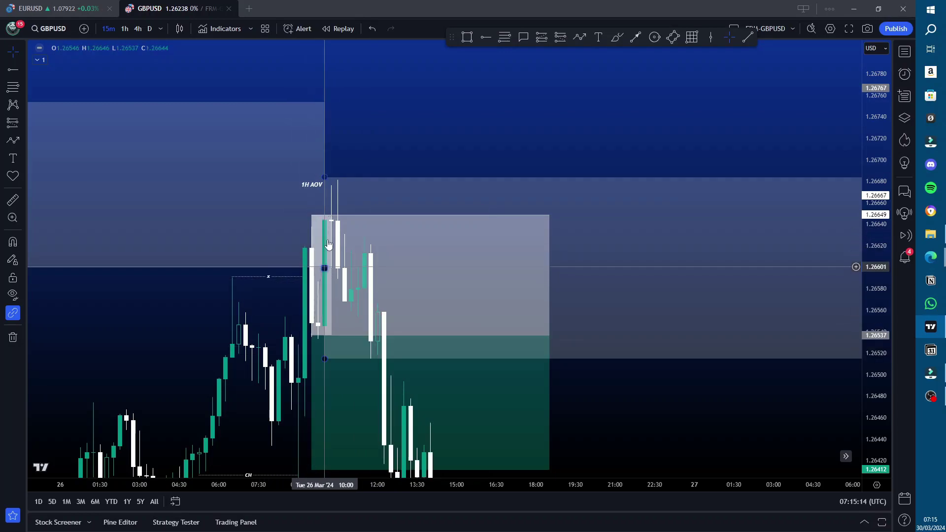
# Raise the short position's stop to 1.26686, just above the 1H AOV supply zone
pyautogui.click(313, 215)
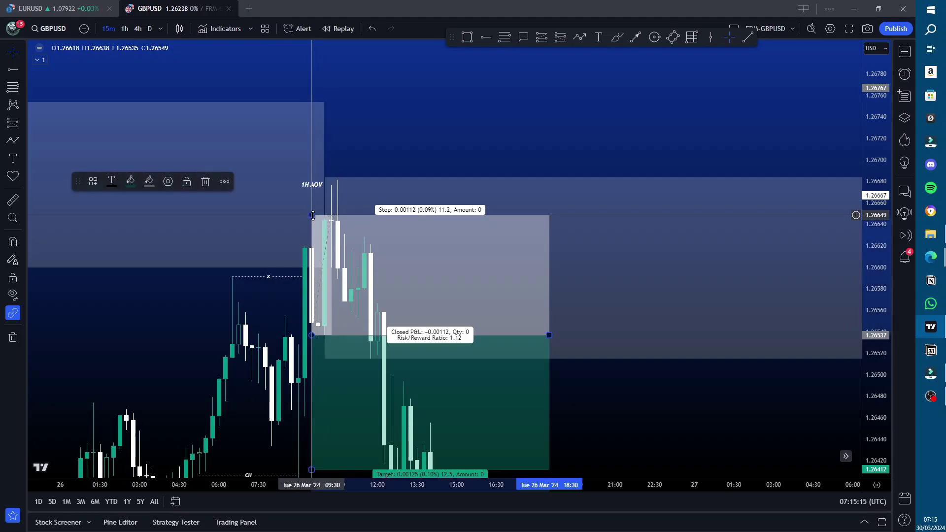
pyautogui.moveTo(313, 215); pyautogui.dragTo(318, 205)
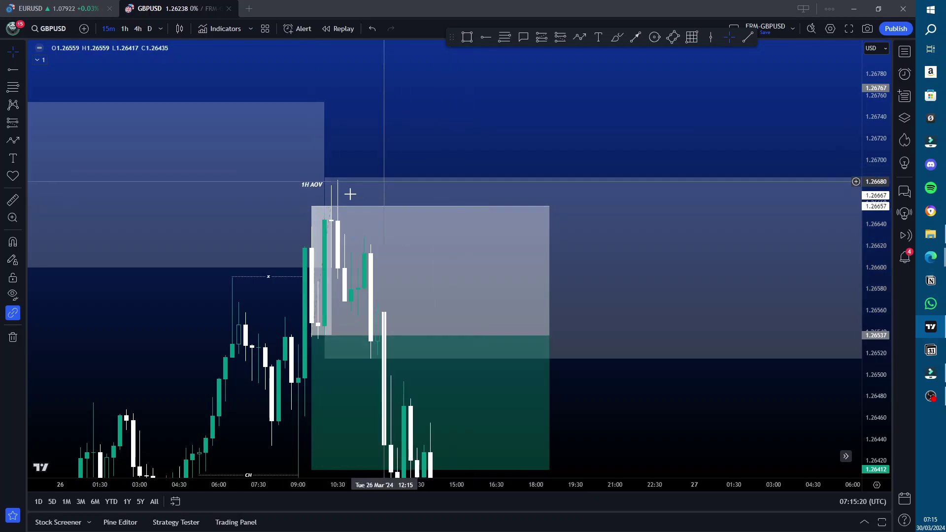
pyautogui.moveTo(312, 206); pyautogui.dragTo(311, 175)
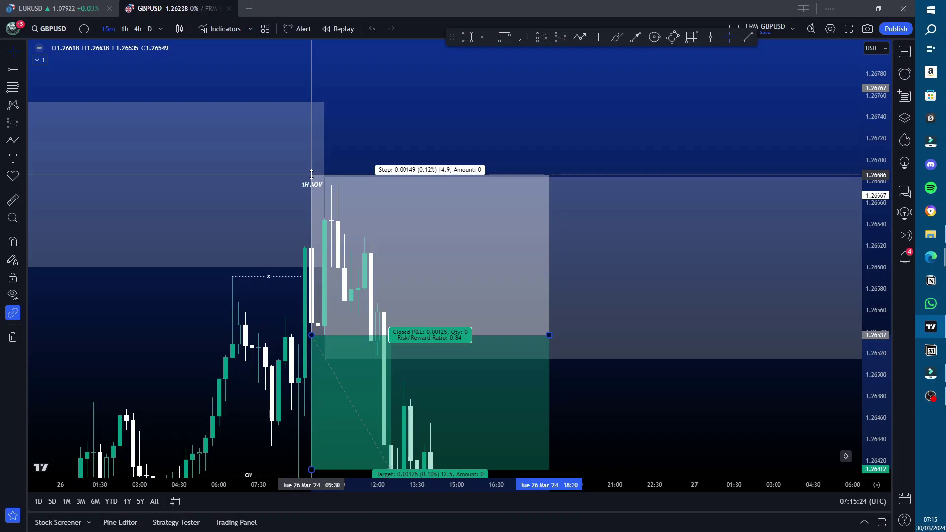
# Delete the 26 March short position at the 1H AOV supply zone and reset the chart view
pyautogui.click(311, 174)
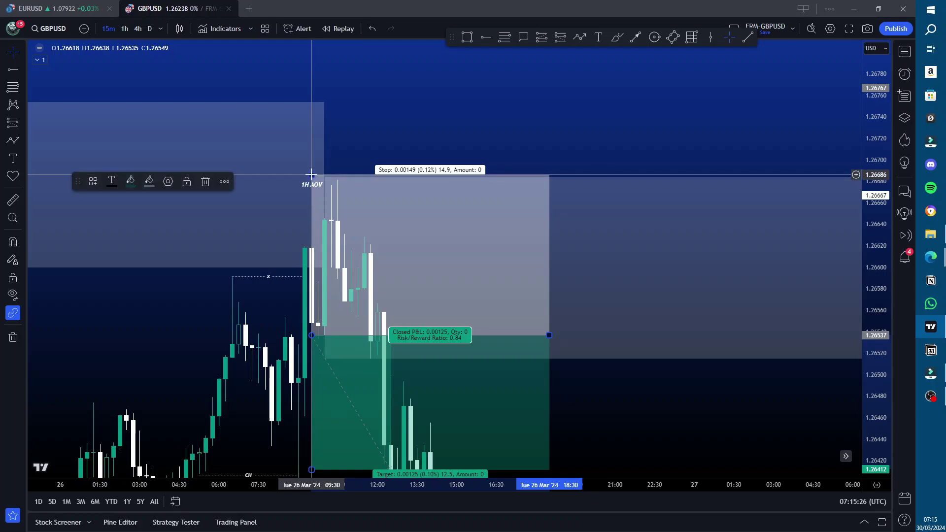
pyautogui.press('Delete')
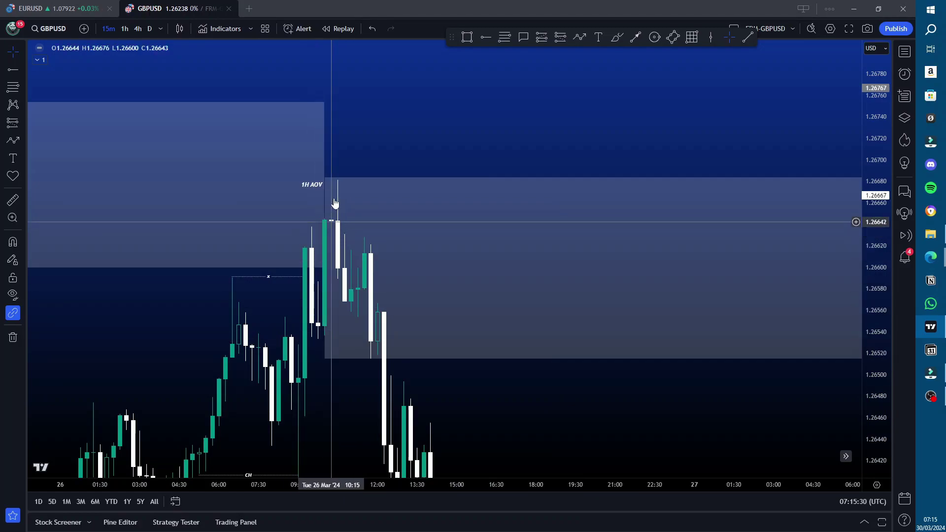
pyautogui.rightClick(400, 131)
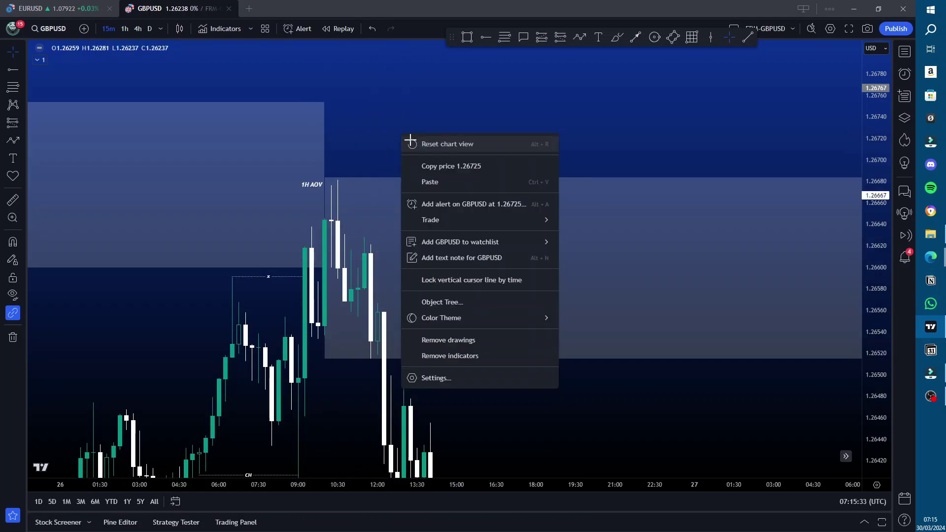
pyautogui.click(416, 143)
# Examine the 15-minute price action around the 1H AOV supply zone from 25 to 28 March
pyautogui.moveTo(320, 240); pyautogui.dragTo(647, 244)
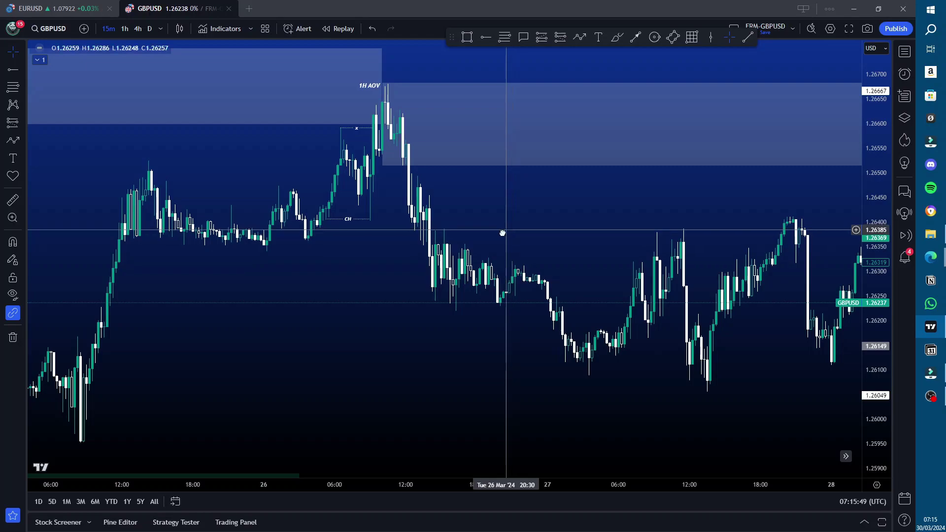
pyautogui.moveTo(503, 228); pyautogui.dragTo(442, 296)
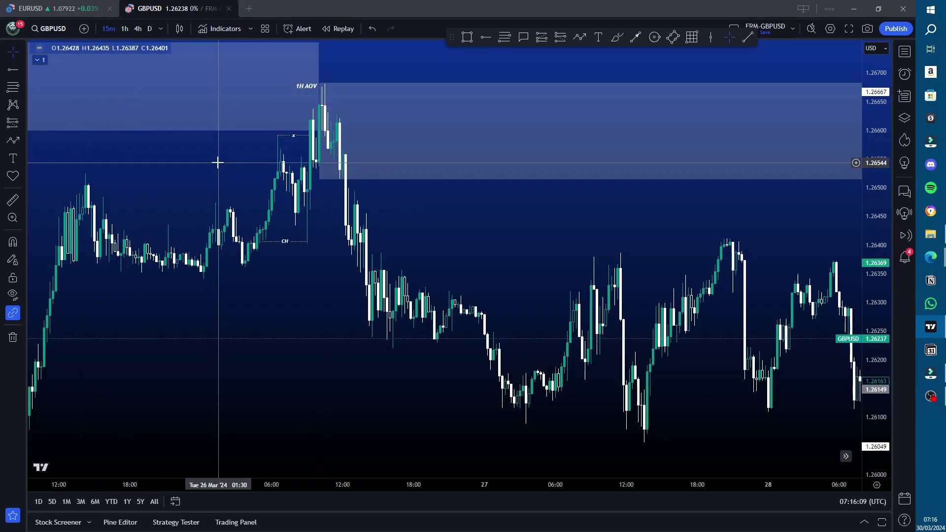
pyautogui.moveTo(220, 160); pyautogui.dragTo(171, 178)
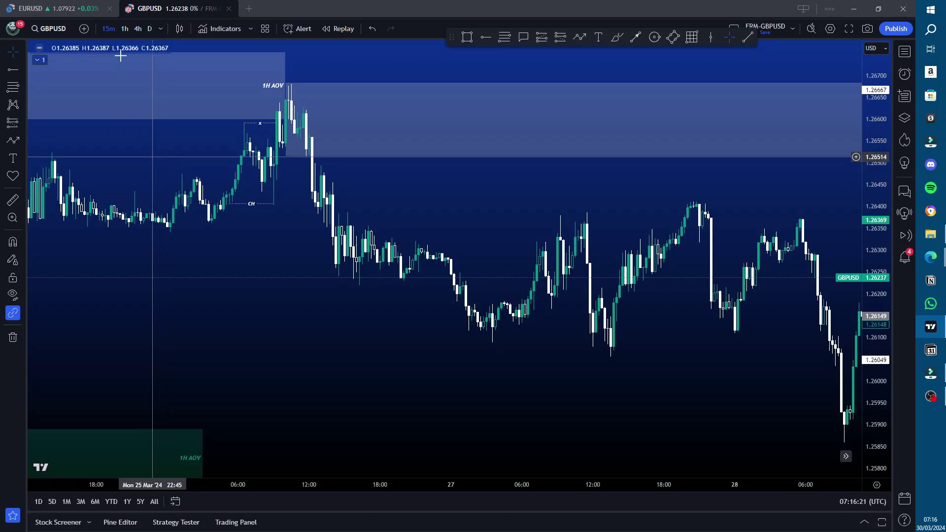
# Switch GBPUSD to the 1-hour timeframe and examine the supply and demand zones around the latest price action
pyautogui.click(125, 28)
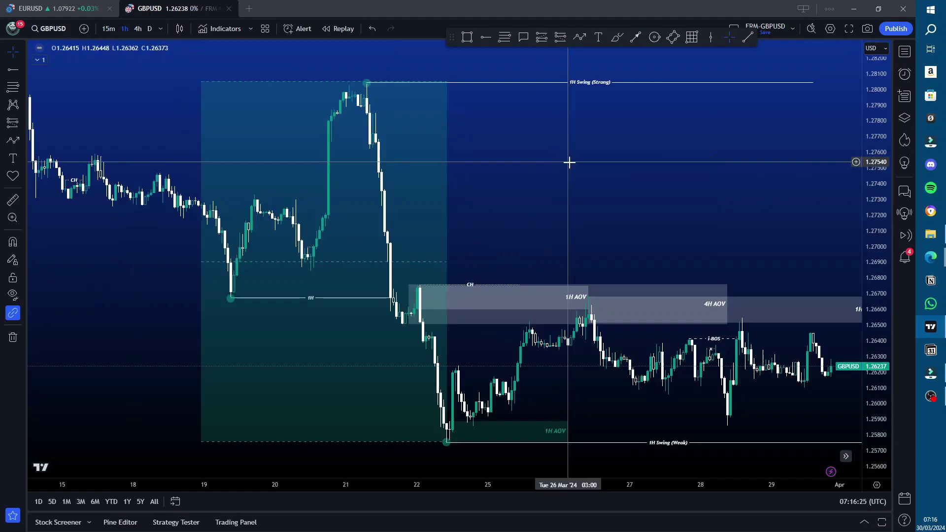
pyautogui.moveTo(584, 202); pyautogui.dragTo(281, 289)
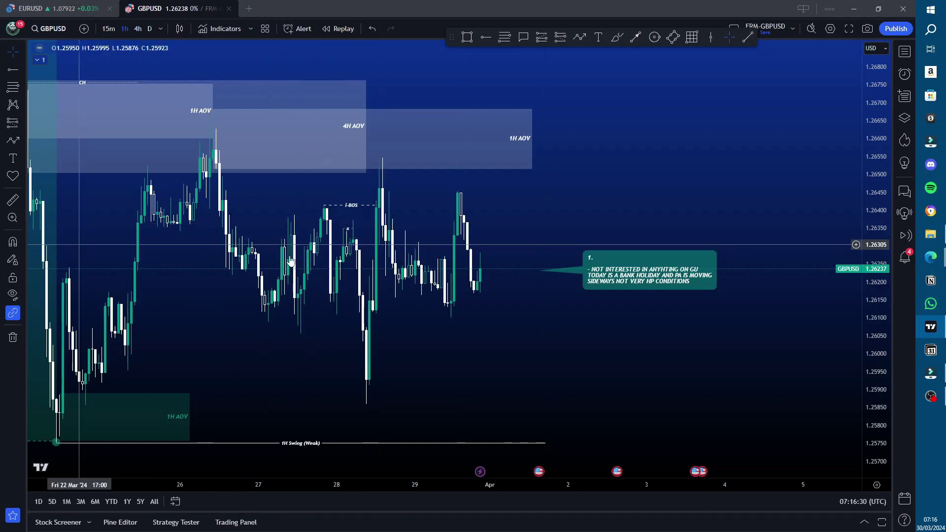
pyautogui.moveTo(285, 207); pyautogui.dragTo(315, 197)
pyautogui.moveTo(880, 422); pyautogui.dragTo(876, 388)
pyautogui.moveTo(501, 191); pyautogui.dragTo(703, 108)
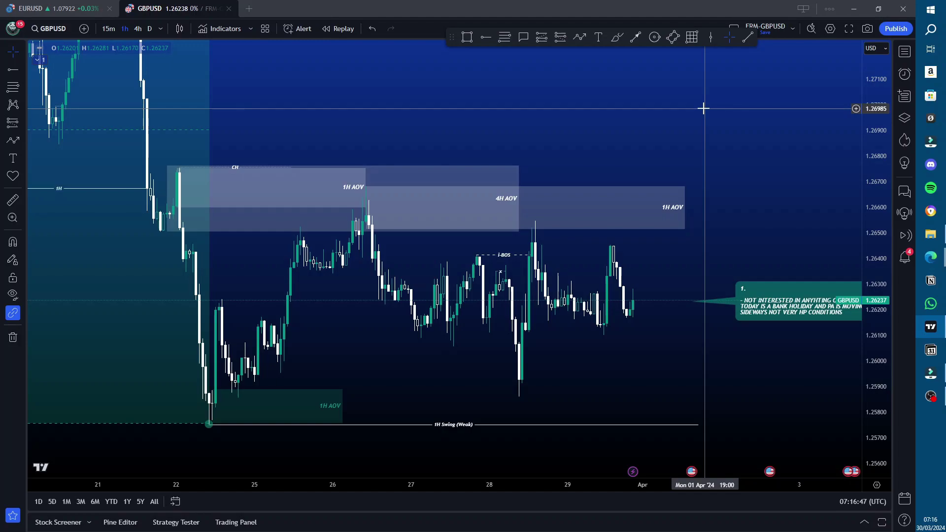
# Check GBPUSD on the 4-hour timeframe, and return to the 1-hour chart to examine the range between the strong and weak 1H swings
pyautogui.click(140, 28)
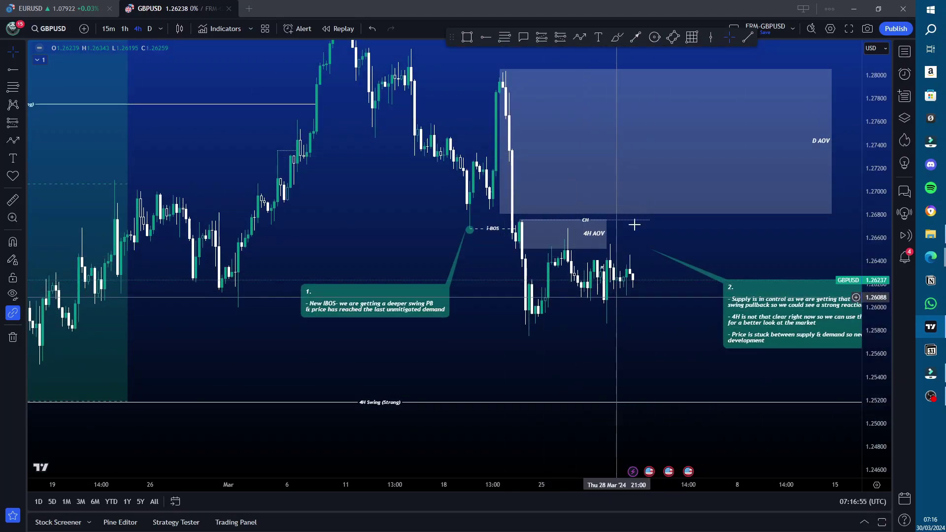
pyautogui.scroll(-3, 490, 359)
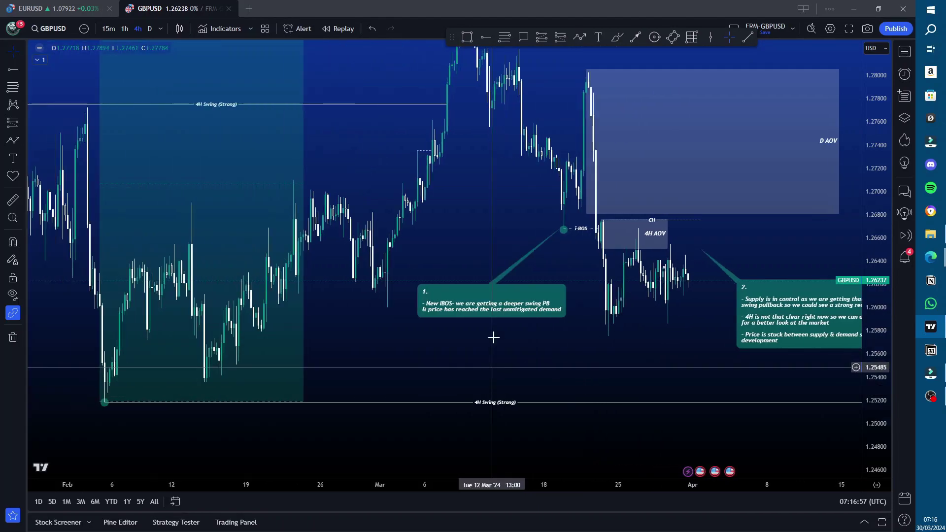
pyautogui.click(125, 30)
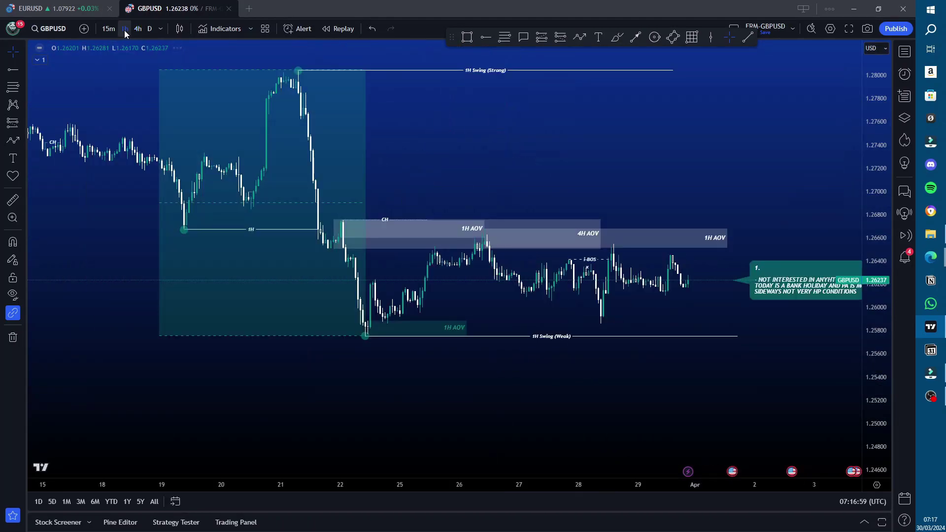
pyautogui.moveTo(874, 391); pyautogui.dragTo(863, 282)
pyautogui.moveTo(752, 196); pyautogui.dragTo(716, 292)
pyautogui.moveTo(876, 245); pyautogui.dragTo(869, 274)
pyautogui.moveTo(760, 211); pyautogui.dragTo(751, 198)
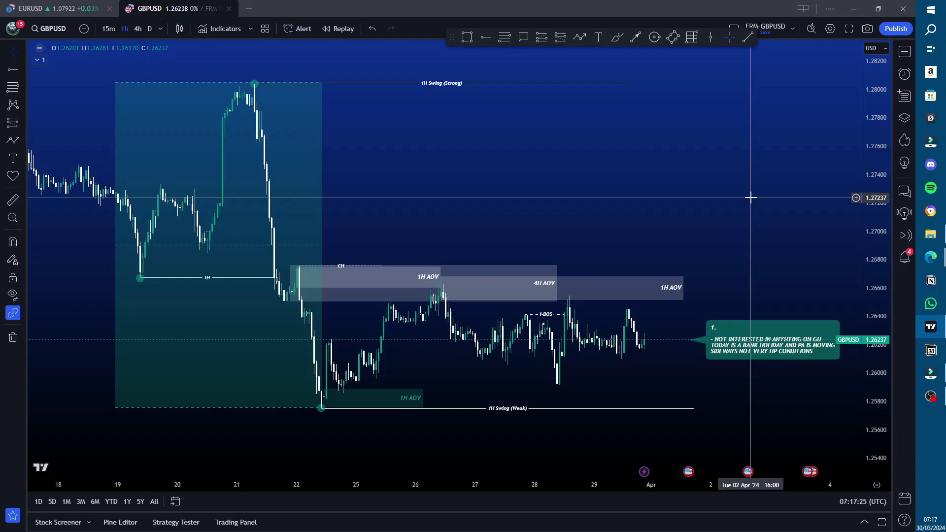
pyautogui.moveTo(870, 370); pyautogui.dragTo(870, 357)
pyautogui.moveTo(741, 205); pyautogui.dragTo(744, 224)
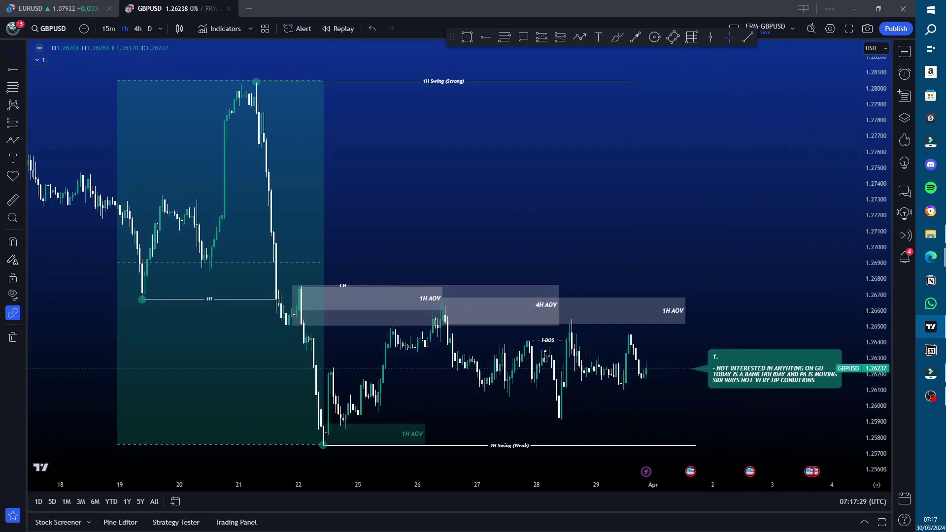